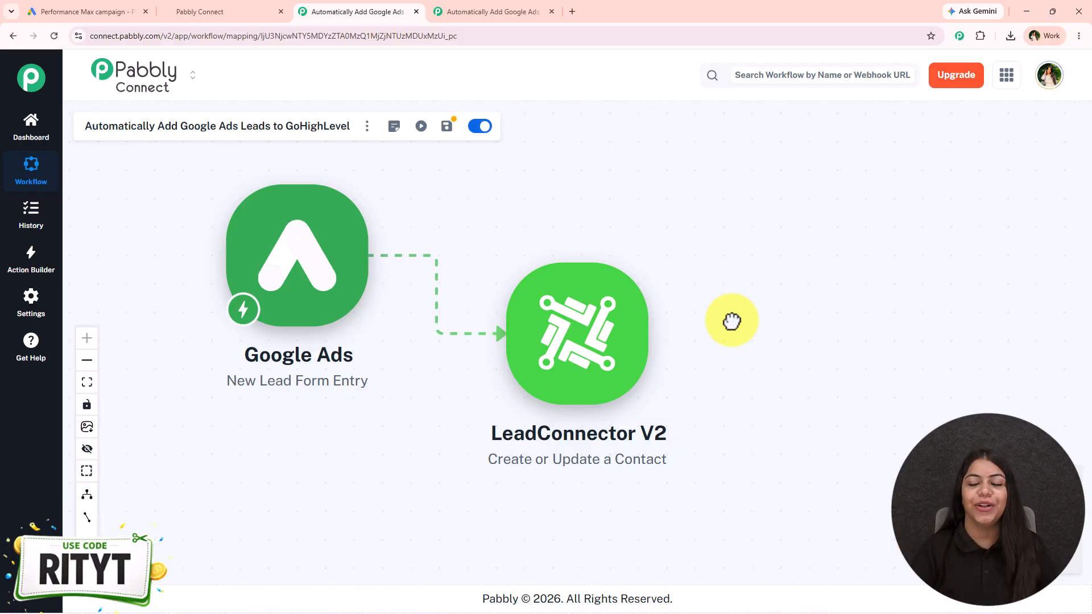
Switch to the blank workflow copy with its empty trigger and nudge the canvas into position.
click(442, 11)
drag(480, 298, 482, 278)
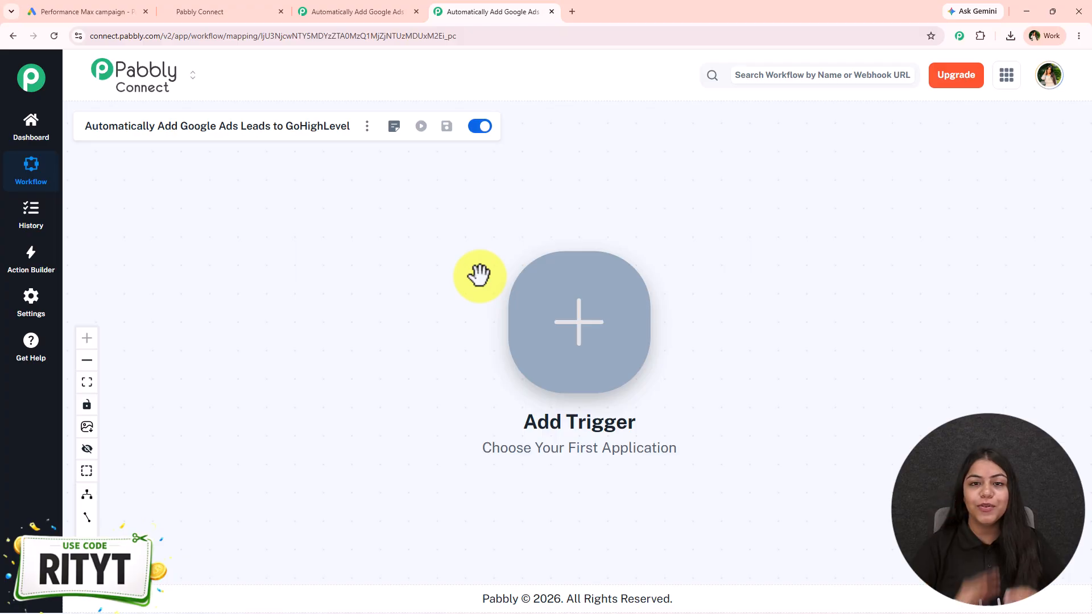
Load the Pabbly Connect homepage in a new tab and dismiss the lifetime deal popup.
click(571, 5)
text(p)
key(Return)
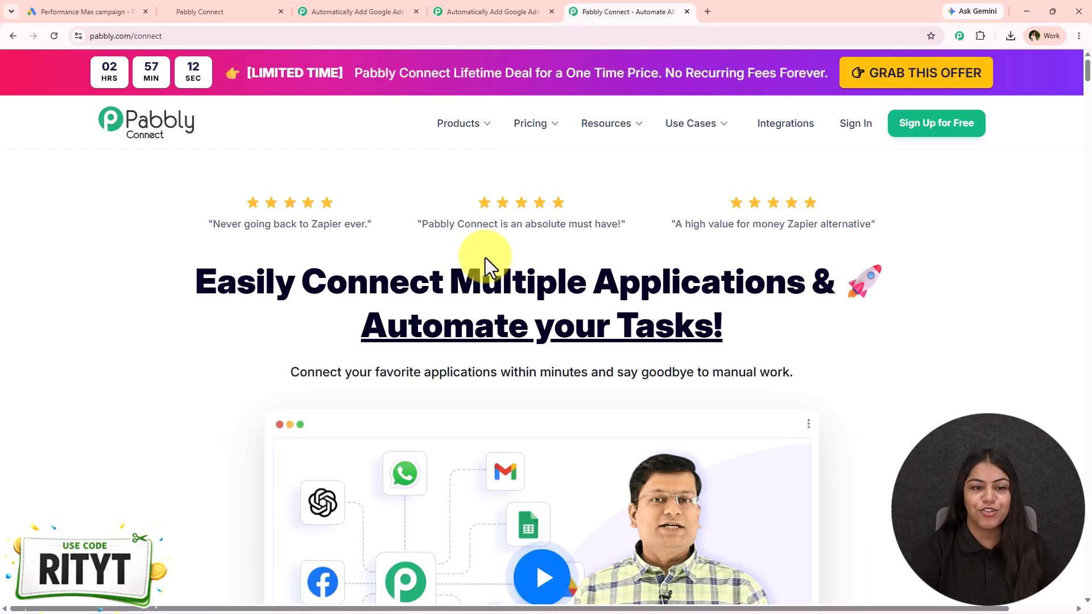
click(131, 35)
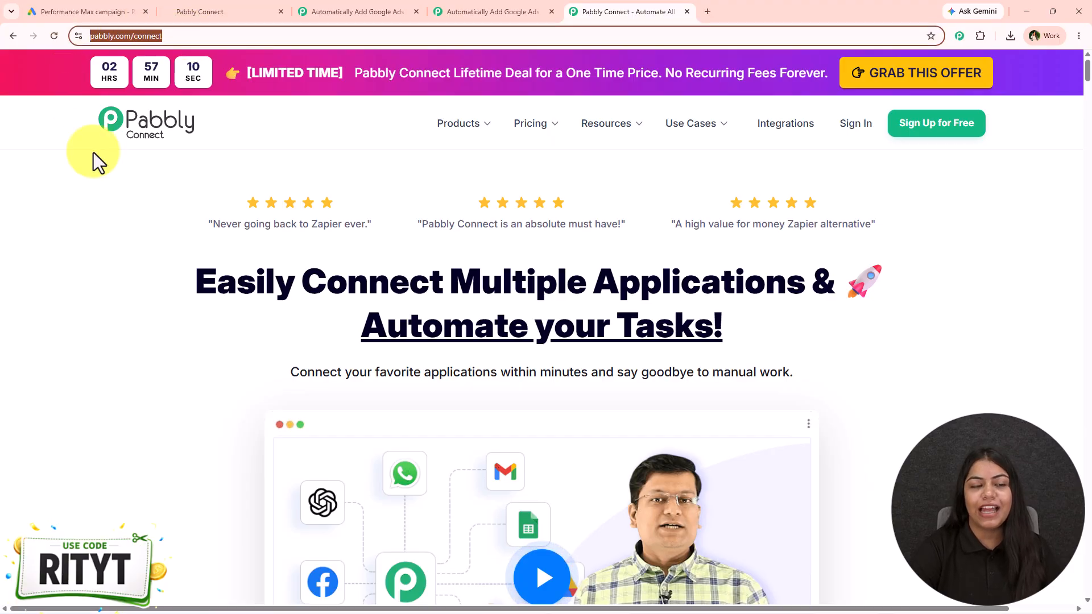
click(115, 275)
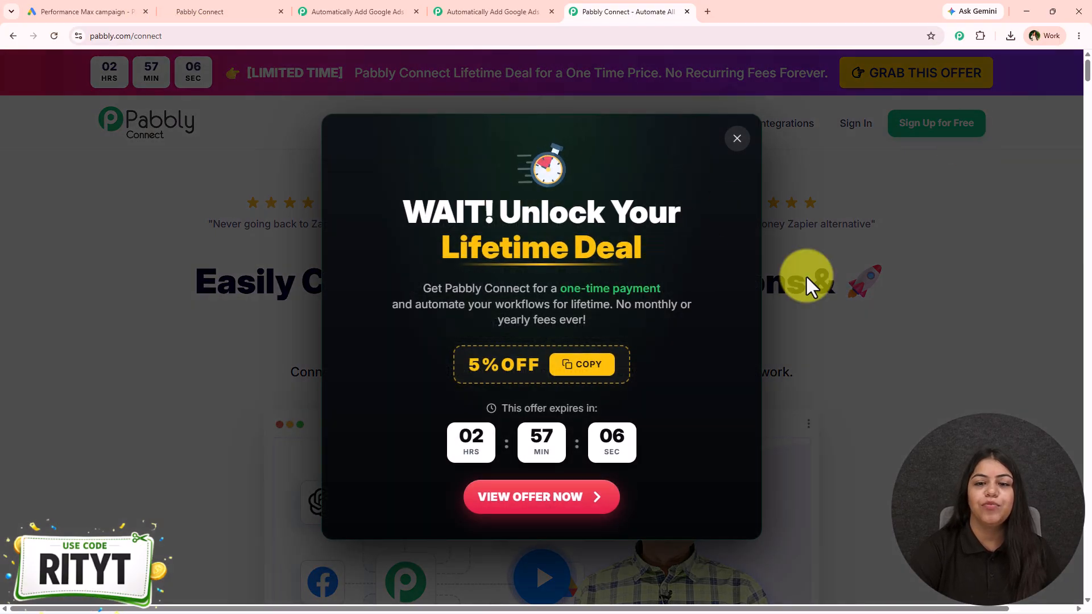
click(806, 275)
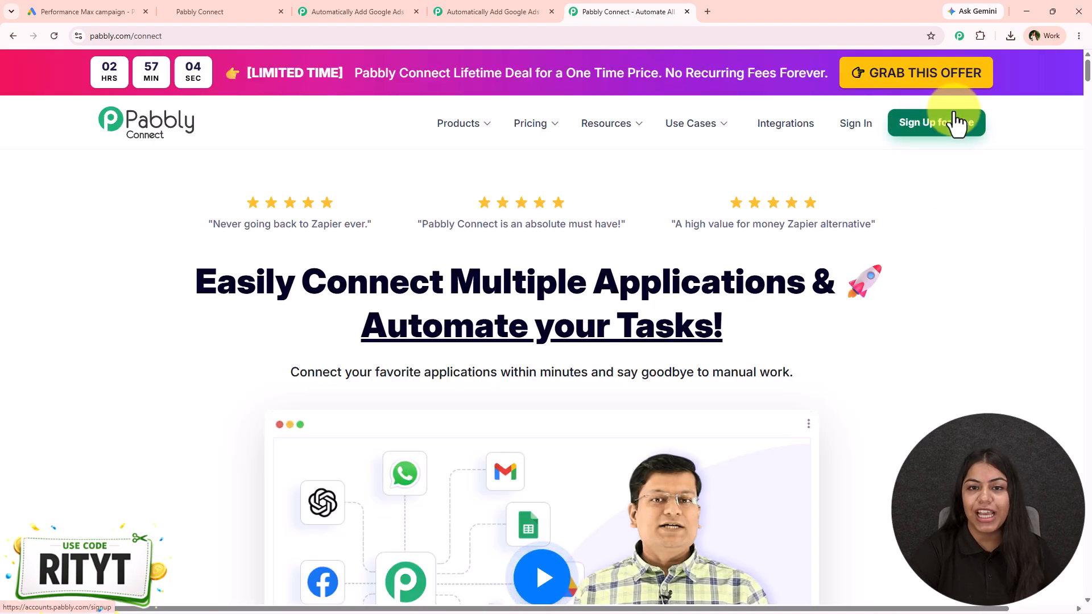
Look over the homepage heading and sections, then return to the empty workflow tab.
drag(182, 275, 801, 347)
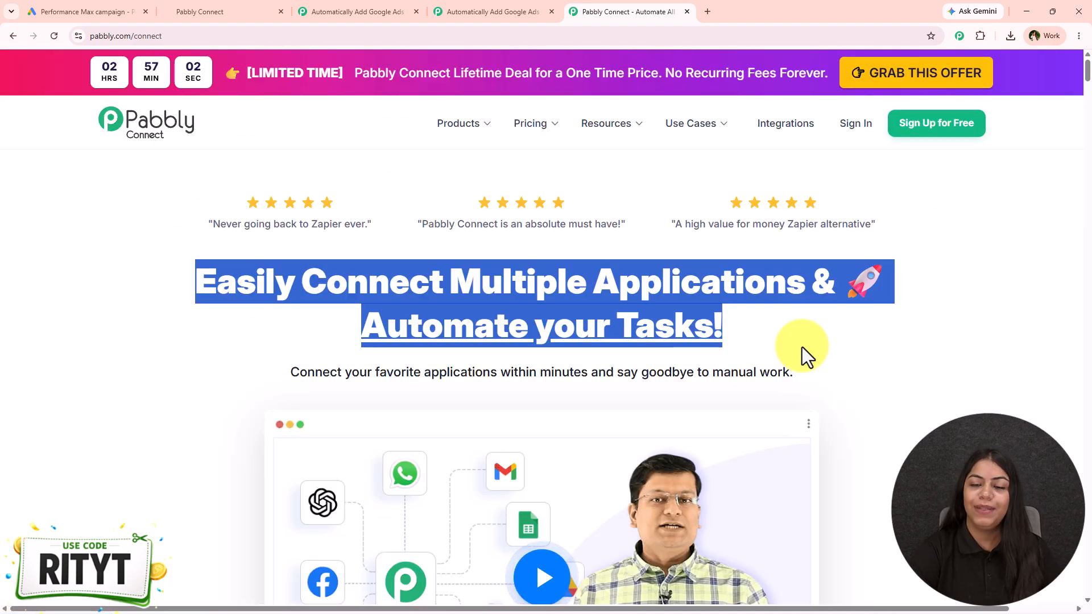
click(419, 322)
scroll(415, 341, down, 20)
scroll(414, 343, down, 9)
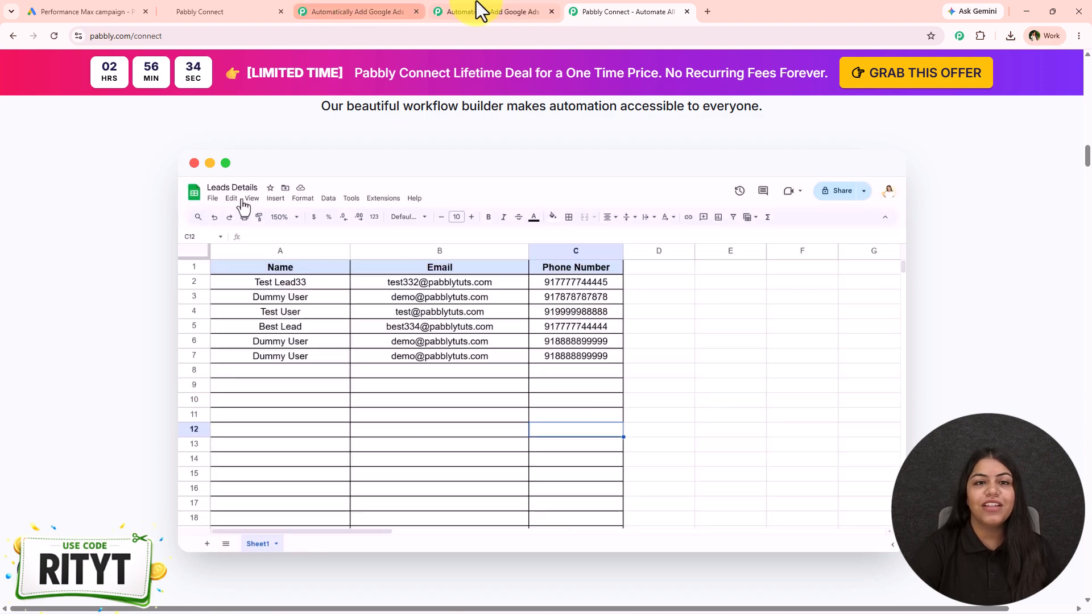
click(478, 3)
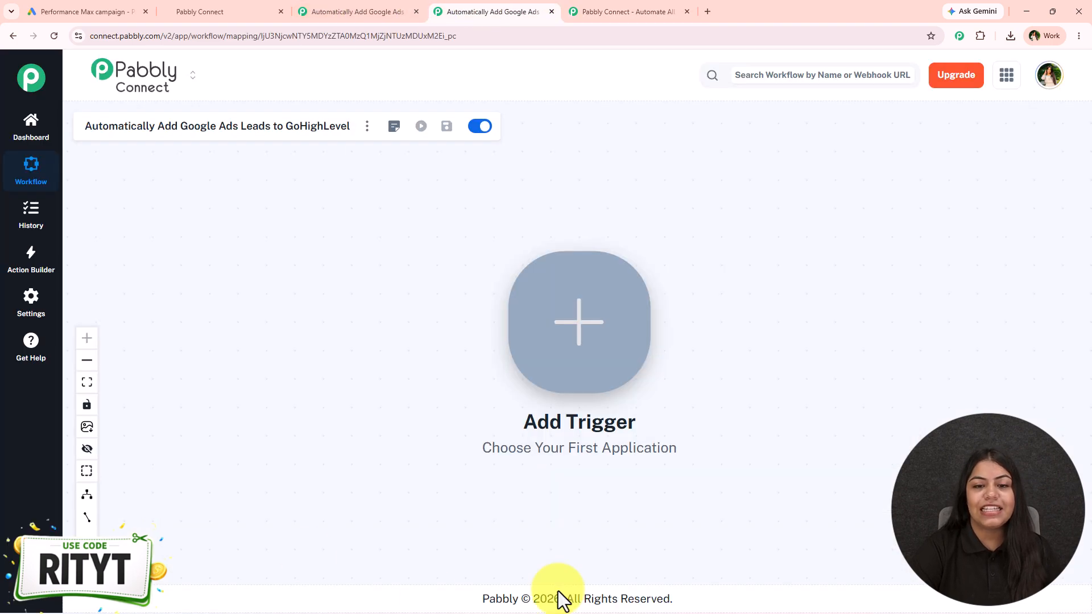
Pan the canvas and begin configuring the workflow's trigger in the Trigger Setup panel.
drag(785, 311, 455, 267)
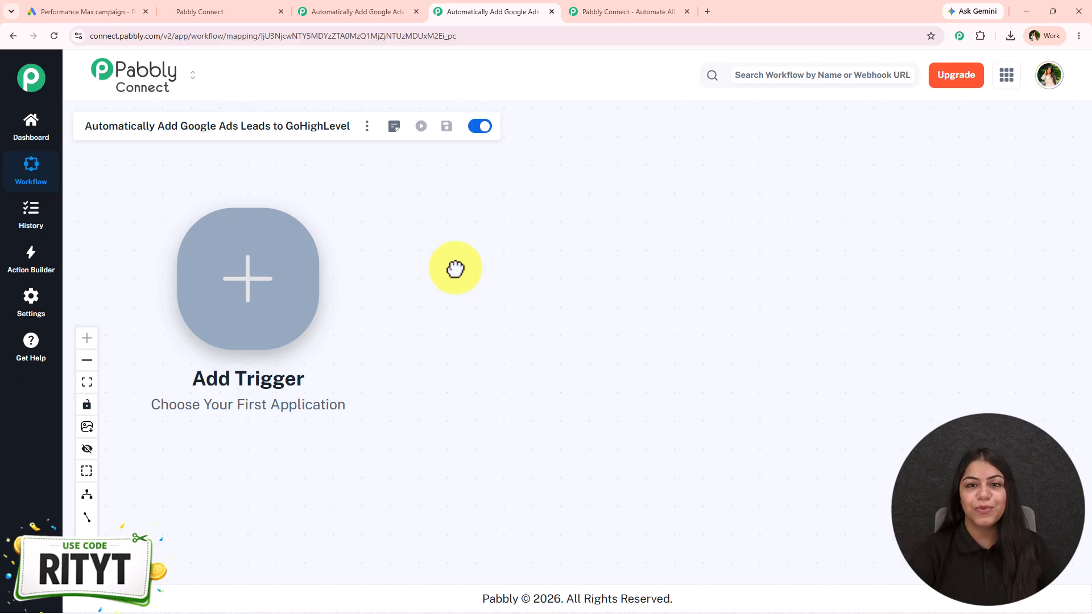
drag(398, 251, 640, 230)
drag(453, 234, 190, 258)
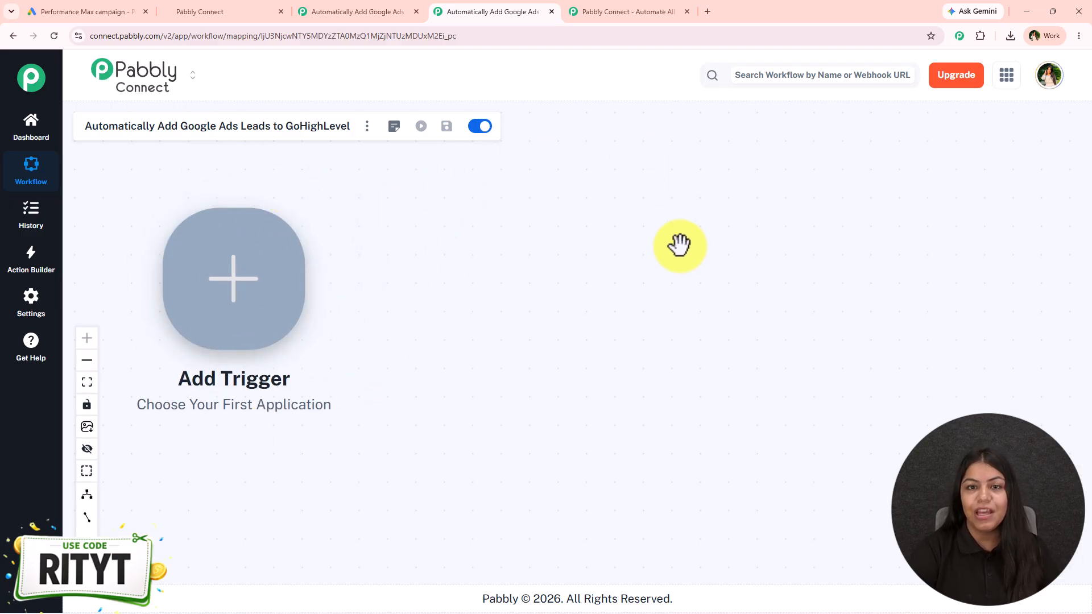
click(269, 318)
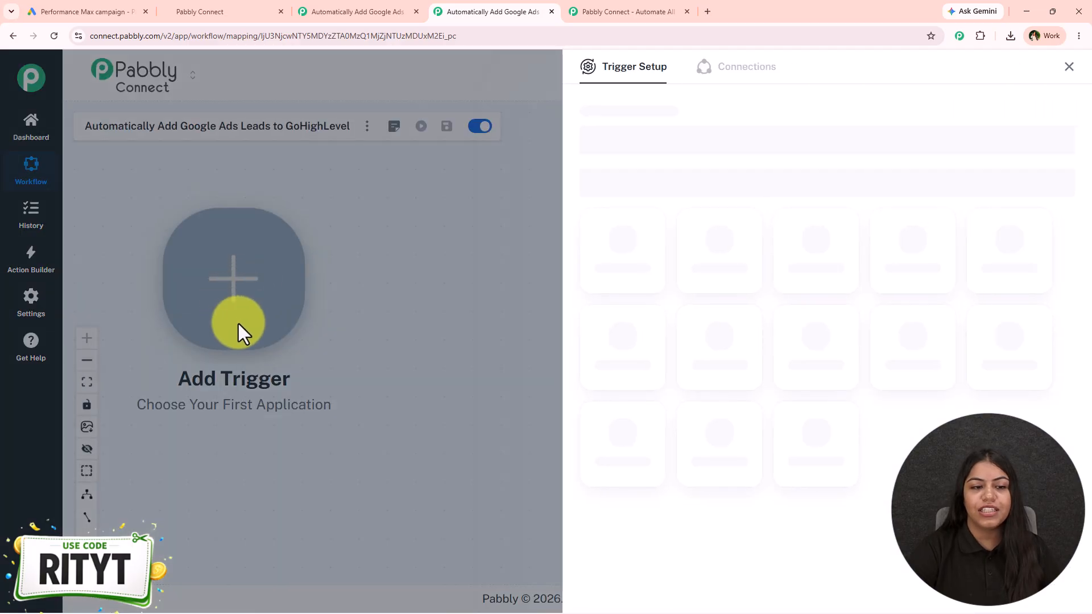
Set the trigger to Google Ads with the New Lead Form Entry event and connect it.
click(910, 435)
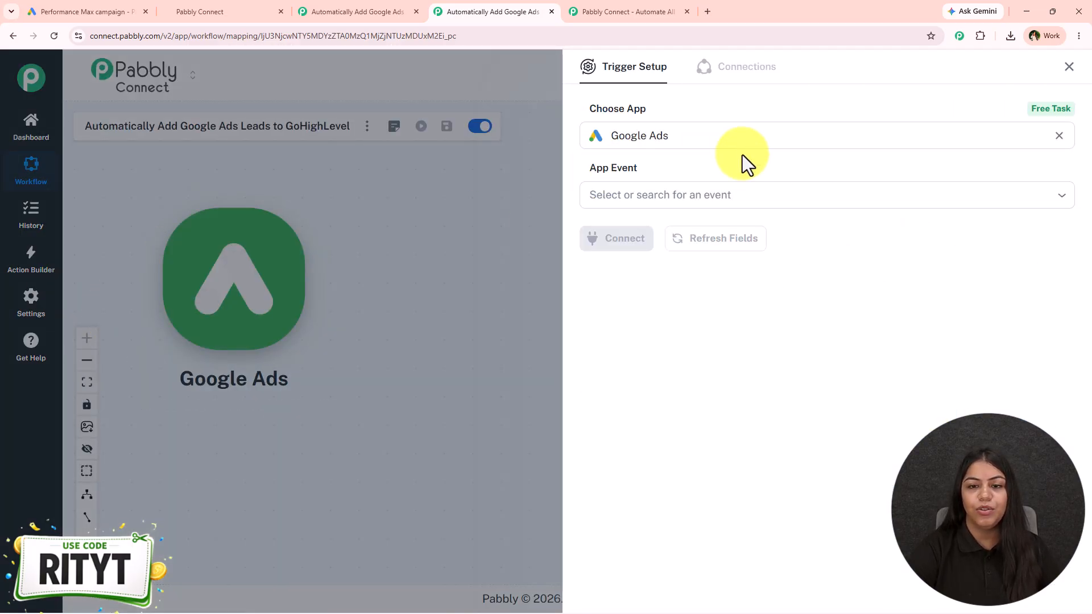
click(748, 193)
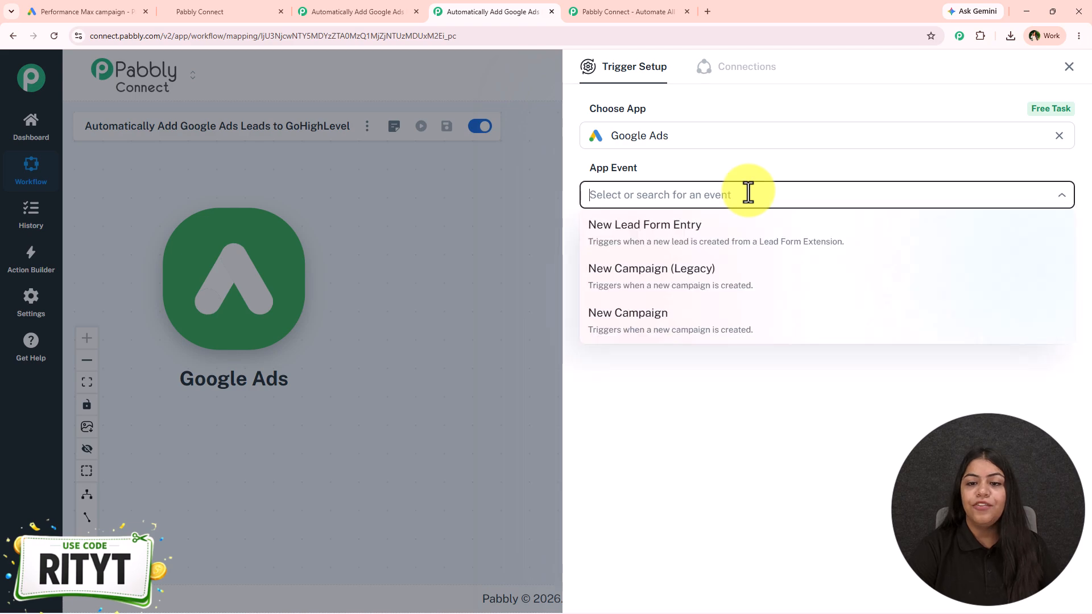
click(743, 250)
click(595, 242)
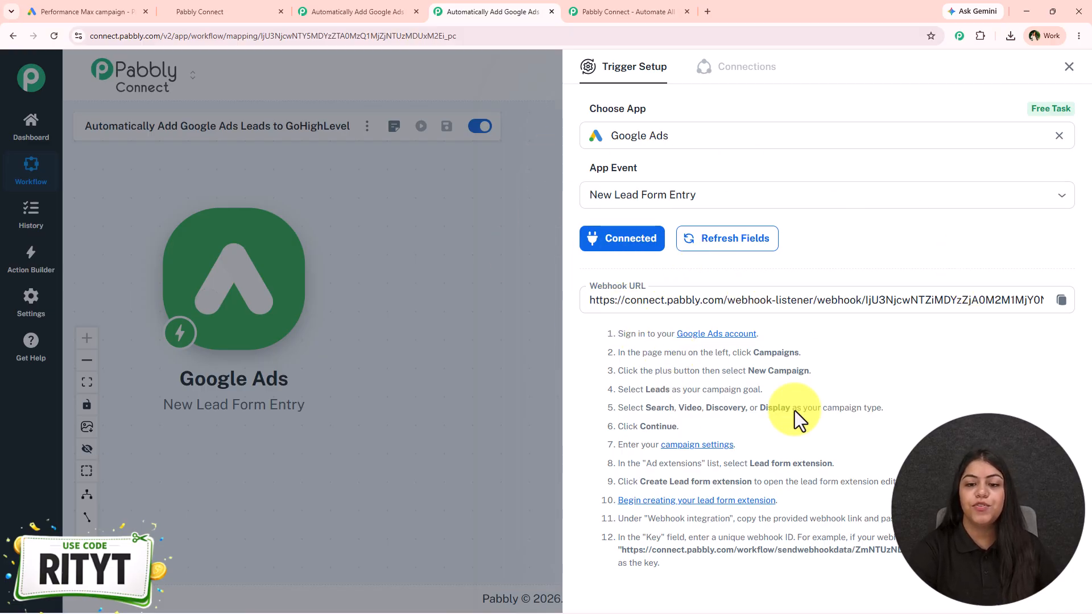
Copy the trigger's webhook URL and switch to the Google Ads Performance Max campaign.
click(1061, 301)
scroll(835, 419, down, 3)
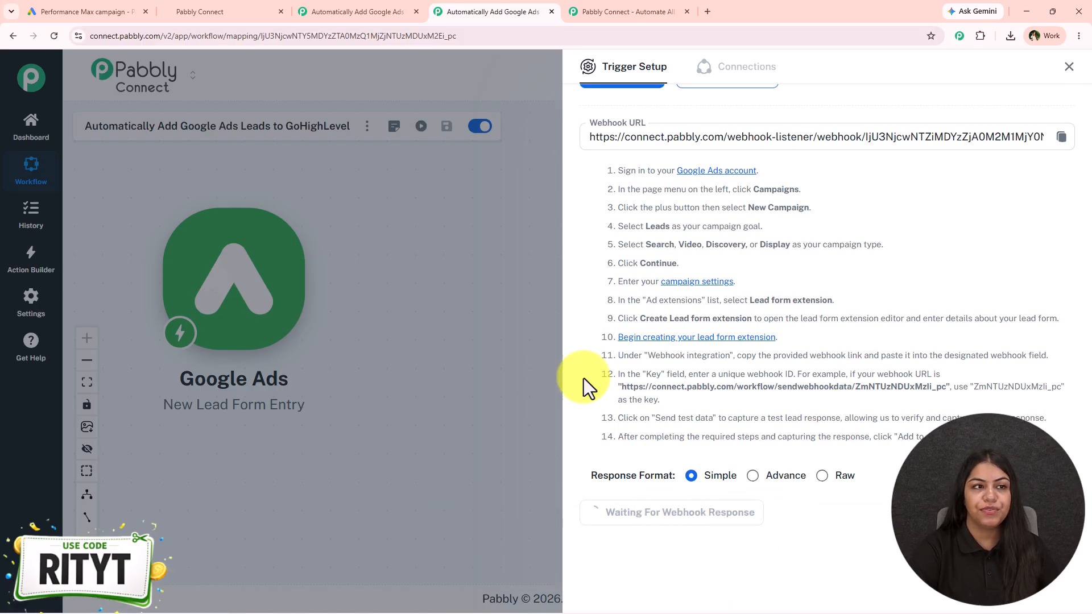
click(86, 11)
Start adding a lead form to the campaign from the Lead forms extension.
scroll(383, 378, down, 15)
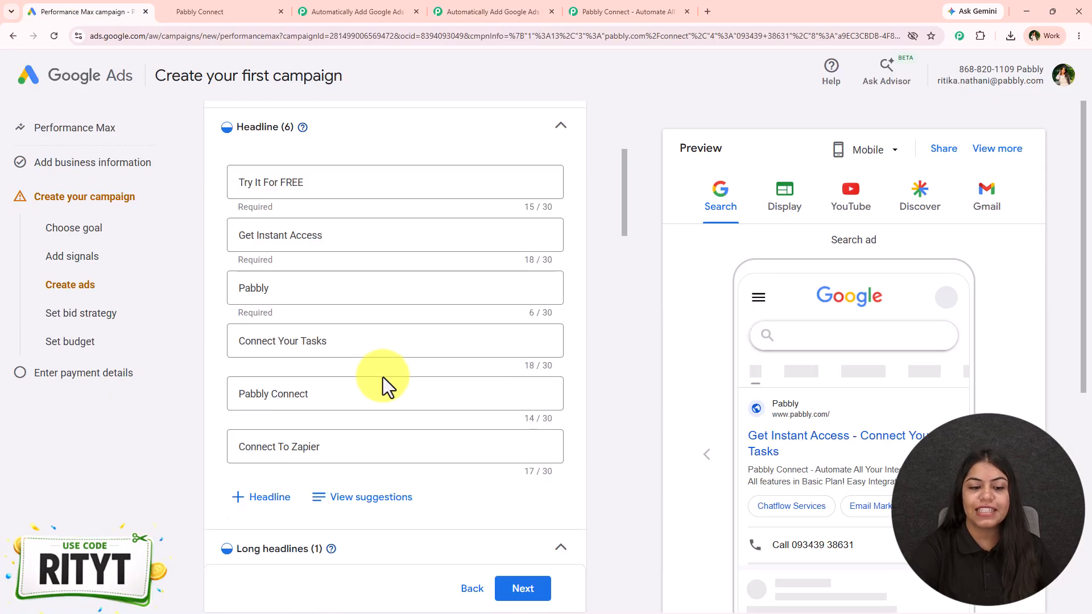
scroll(383, 377, down, 15)
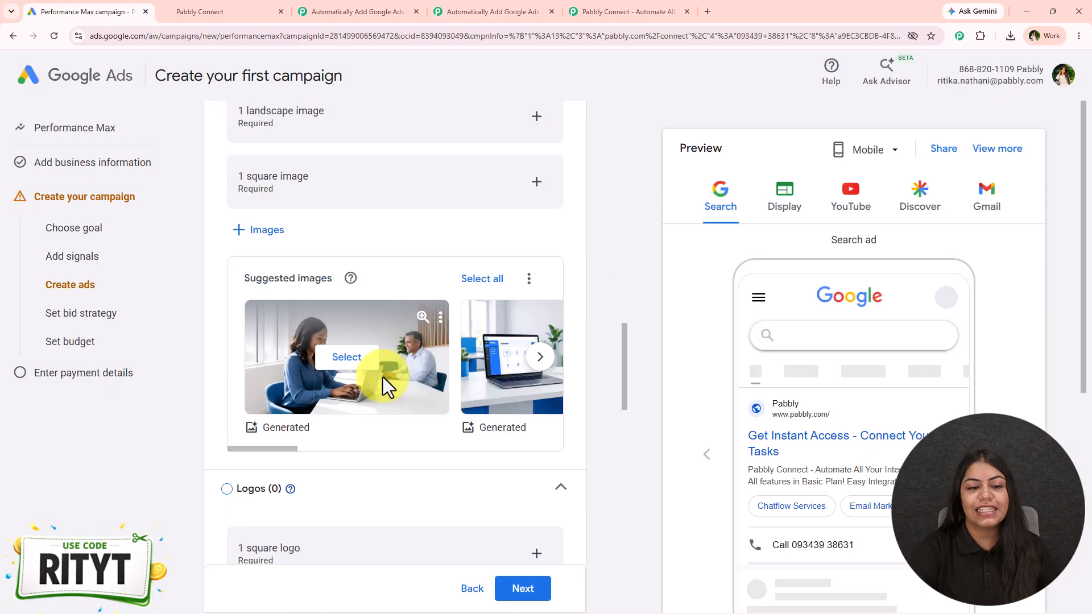
scroll(383, 378, down, 7)
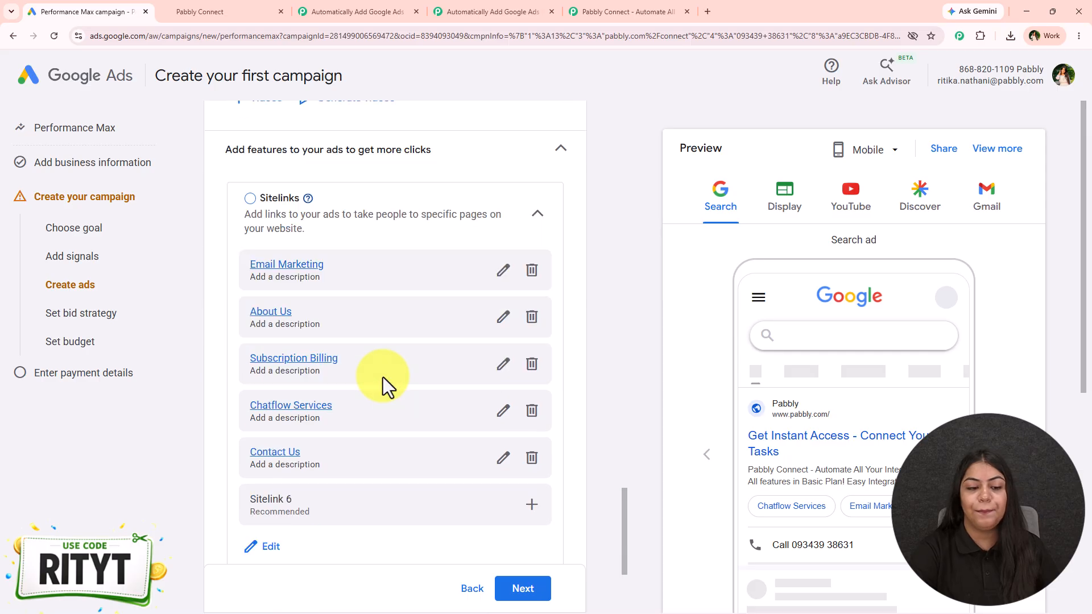
click(267, 410)
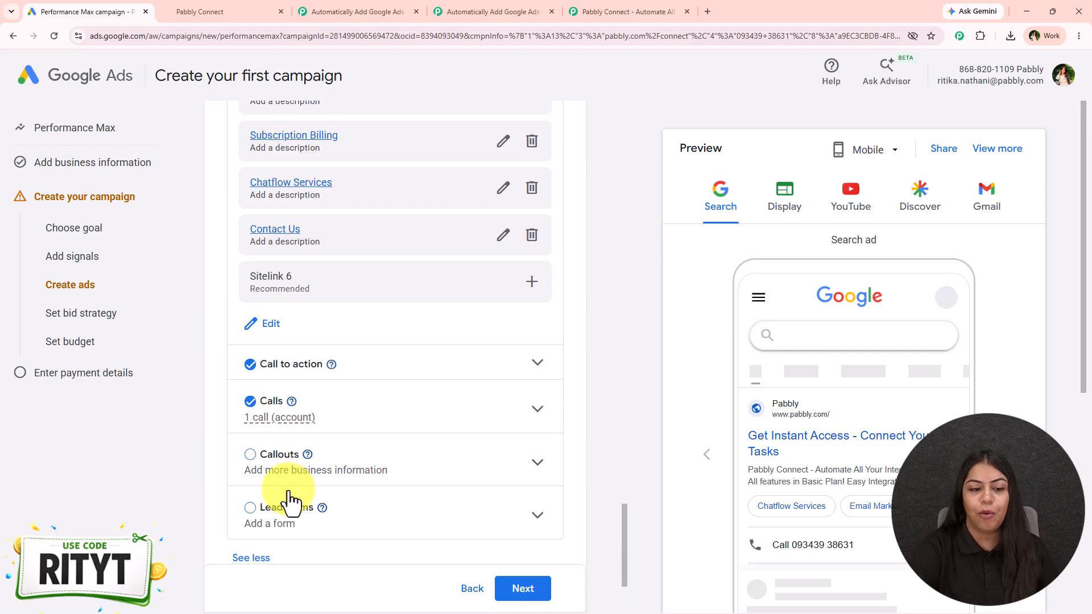
scroll(272, 466, down, 3)
click(334, 360)
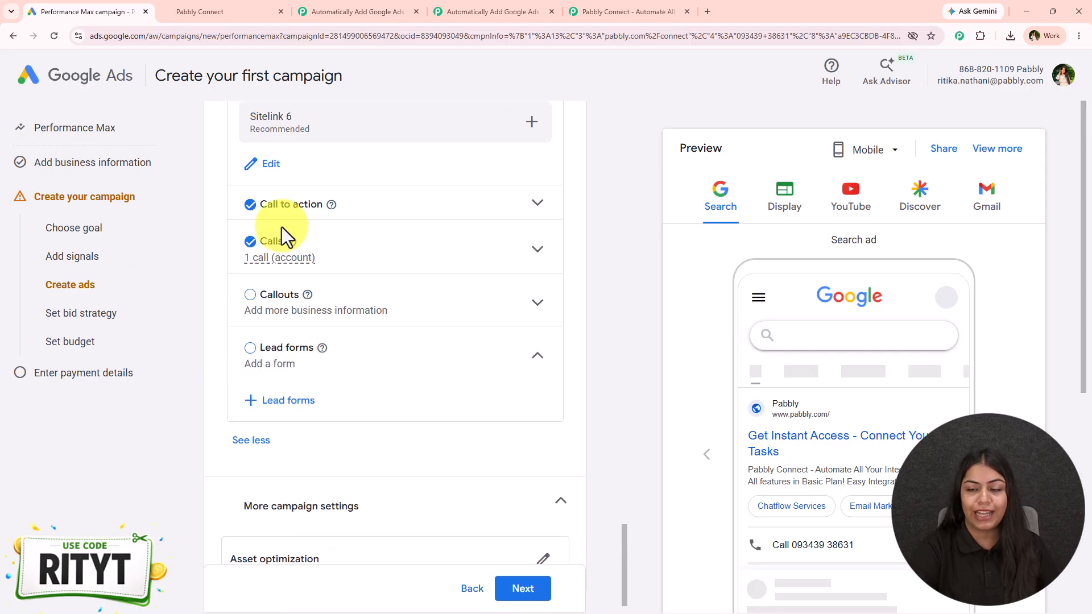
click(283, 400)
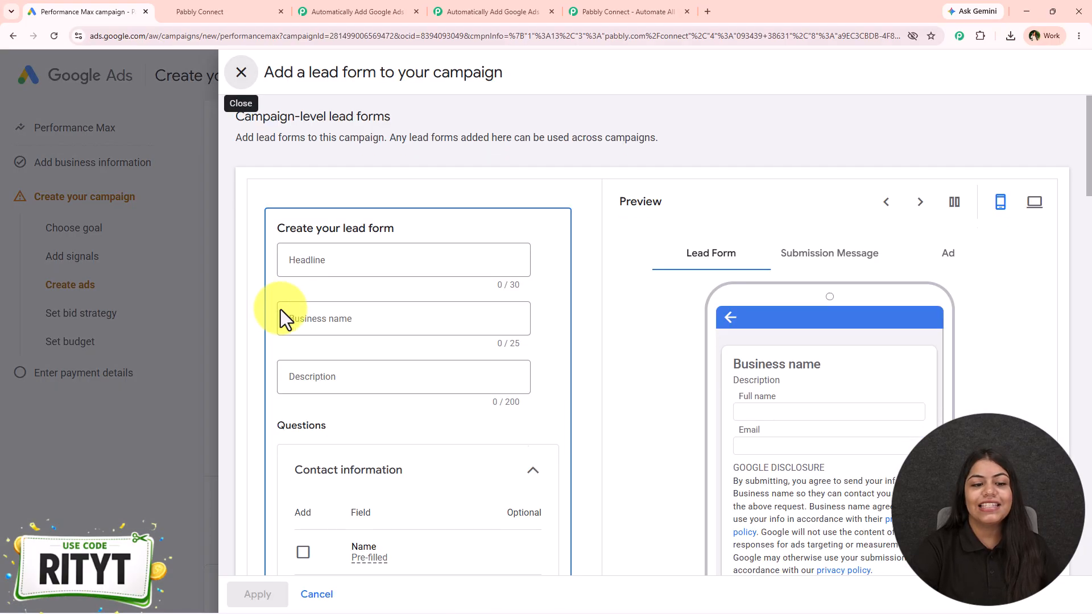
Have the form ask for name, email, phone number, city and company name.
scroll(281, 318, down, 5)
click(303, 279)
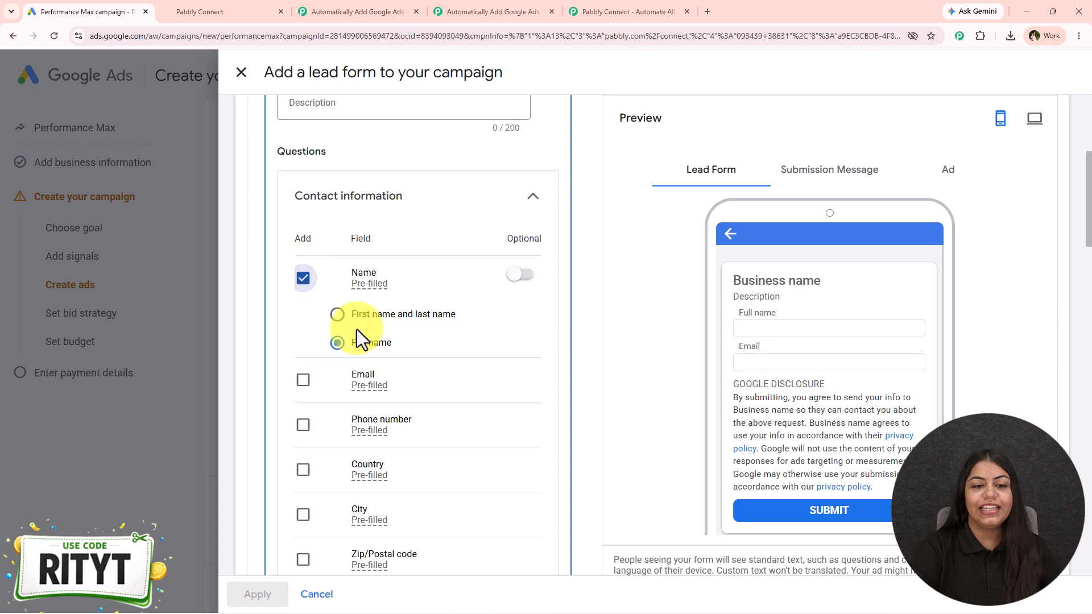
click(303, 379)
click(303, 425)
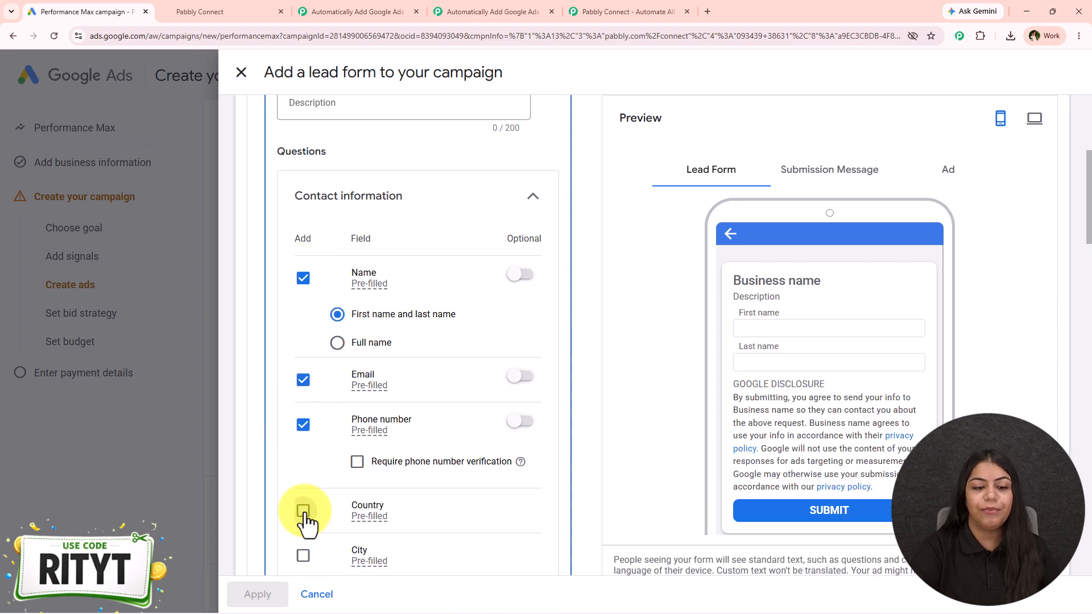
click(303, 510)
click(303, 555)
click(303, 511)
scroll(335, 398, down, 1)
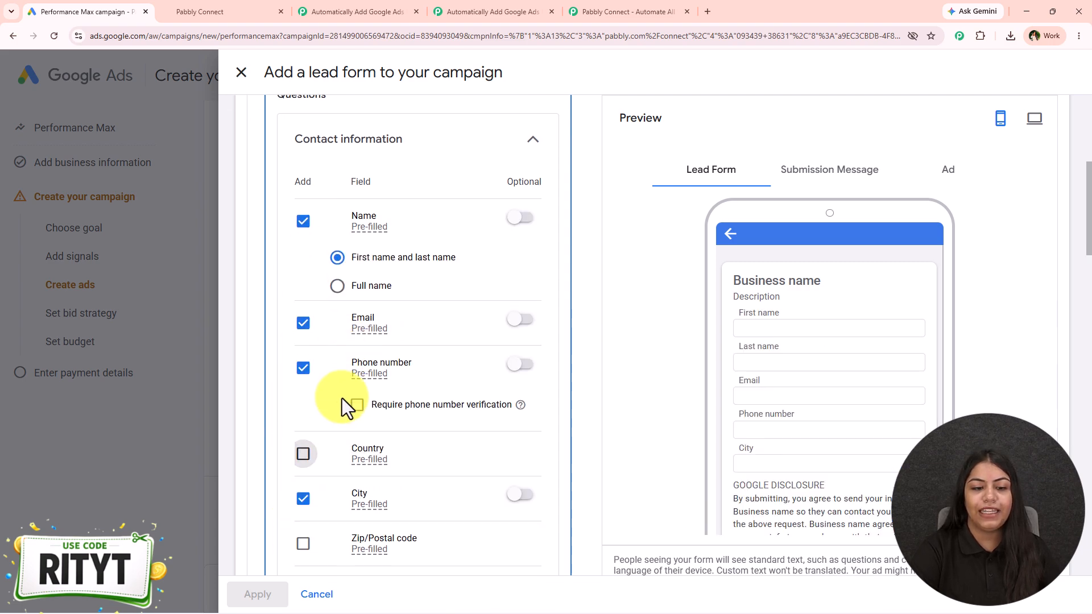
scroll(319, 449, down, 6)
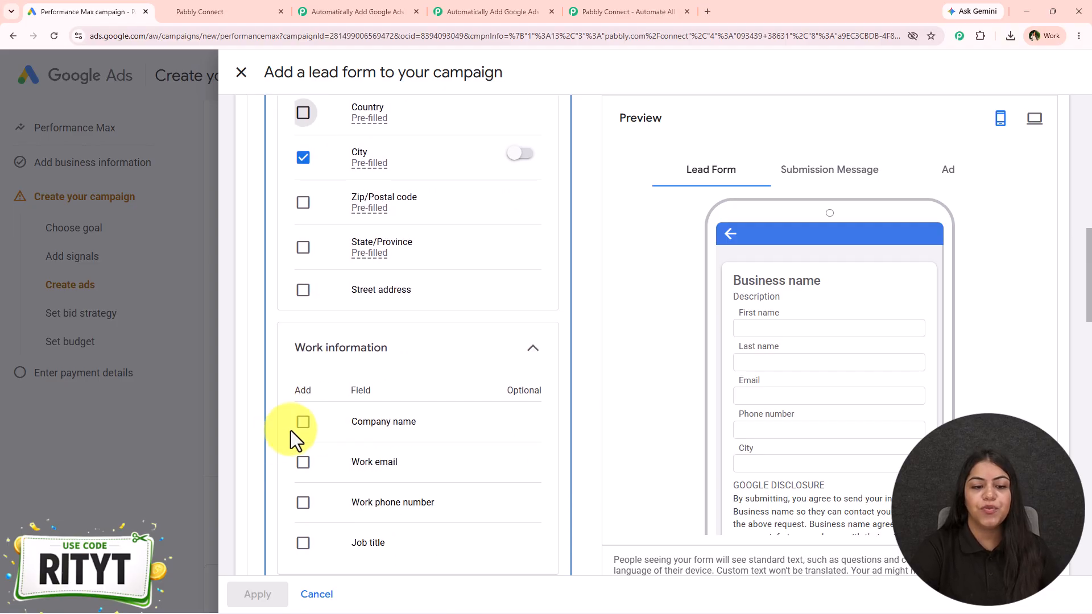
click(301, 423)
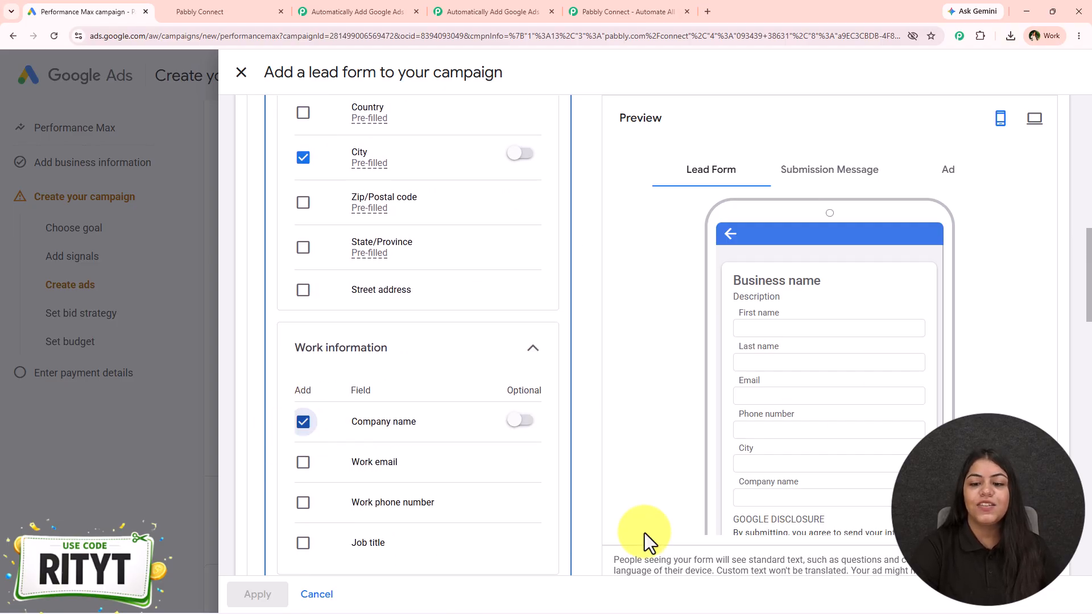
scroll(520, 425, down, 6)
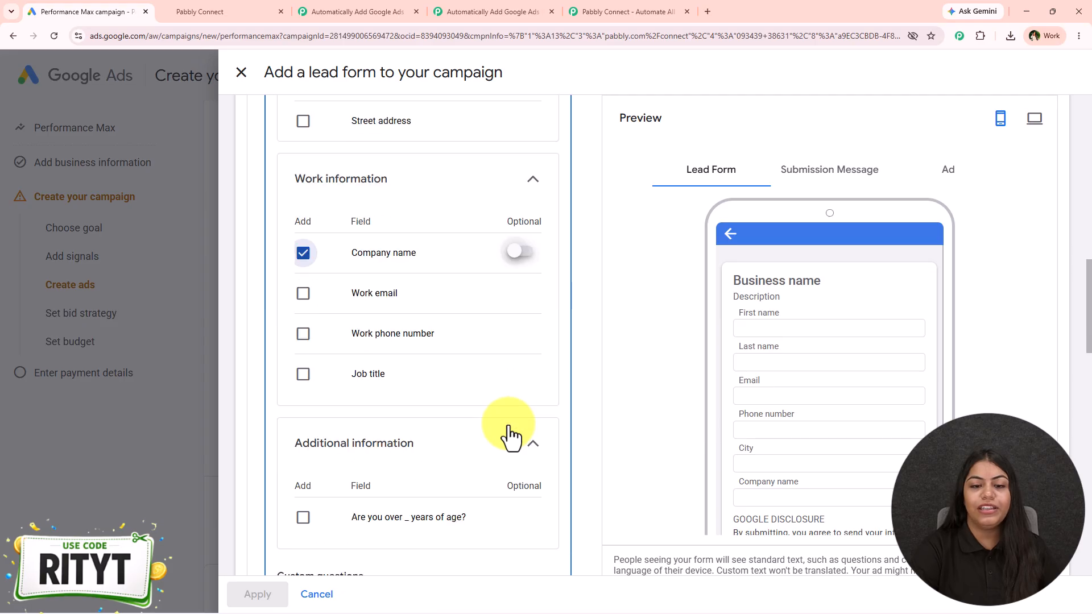
scroll(770, 391, down, 3)
scroll(525, 360, down, 3)
scroll(525, 360, down, 12)
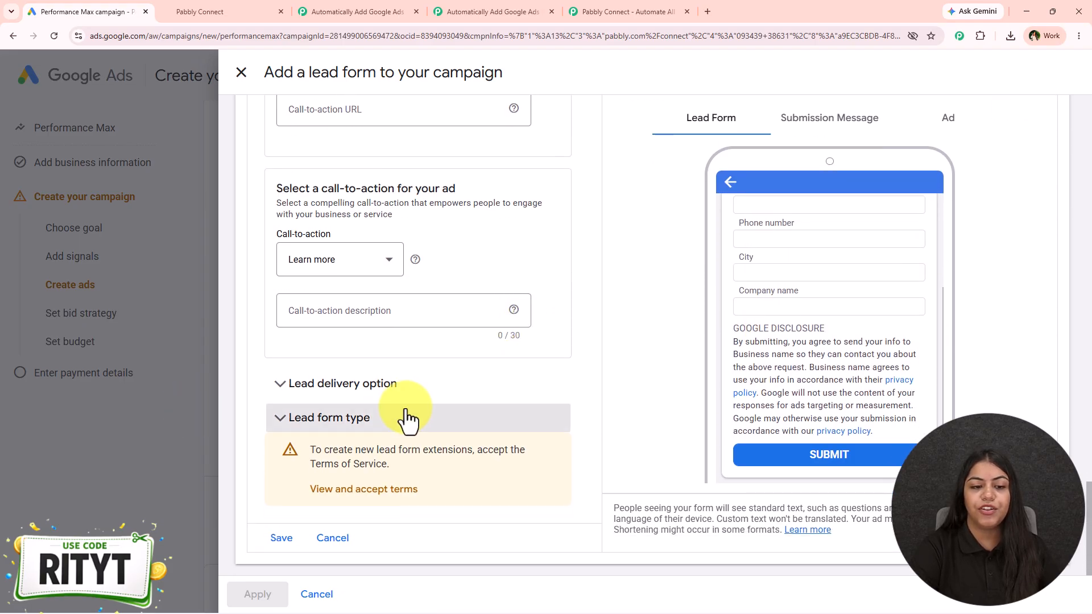
Paste the Pabbly webhook URL into the lead form's Webhook URL field.
click(342, 393)
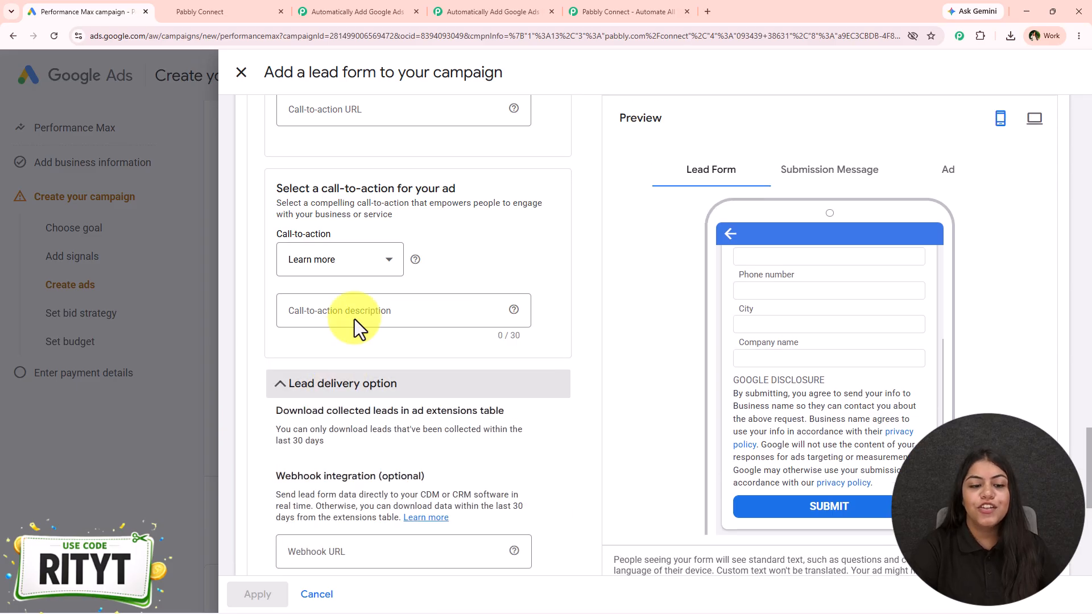
scroll(353, 320, down, 4)
click(353, 323)
click(315, 393)
click(339, 324)
right_click(339, 325)
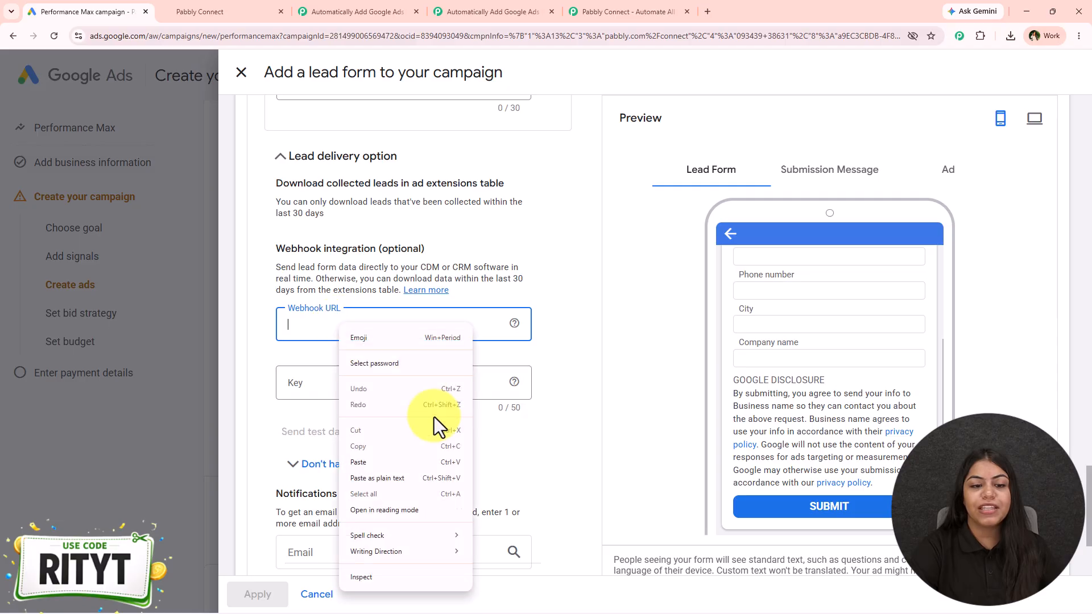
click(412, 464)
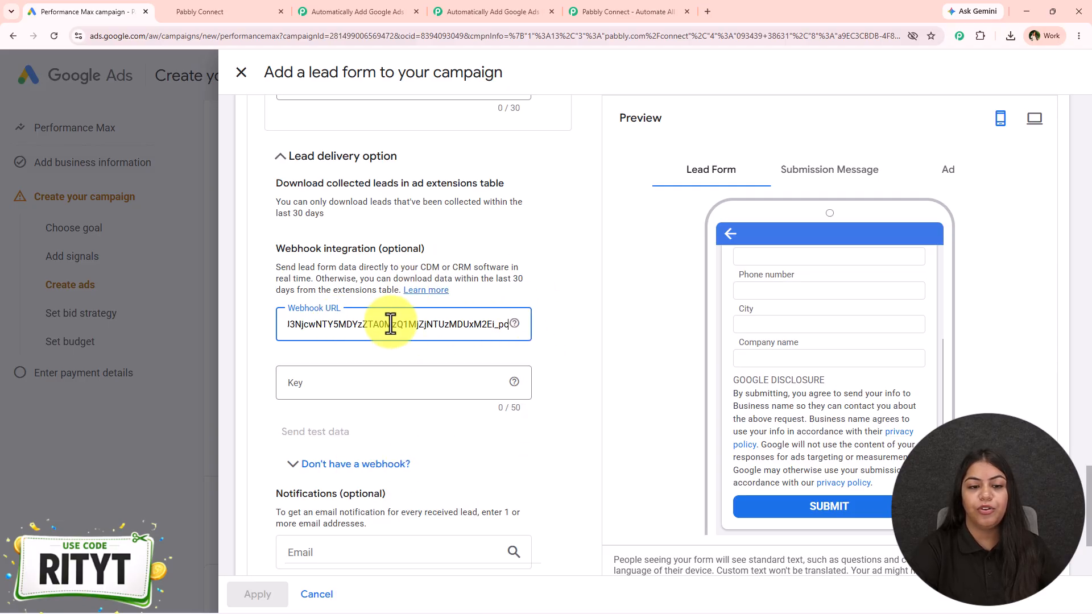
Enter a webhook key, send test lead data, and return to the Pabbly workflow.
click(490, 299)
click(351, 382)
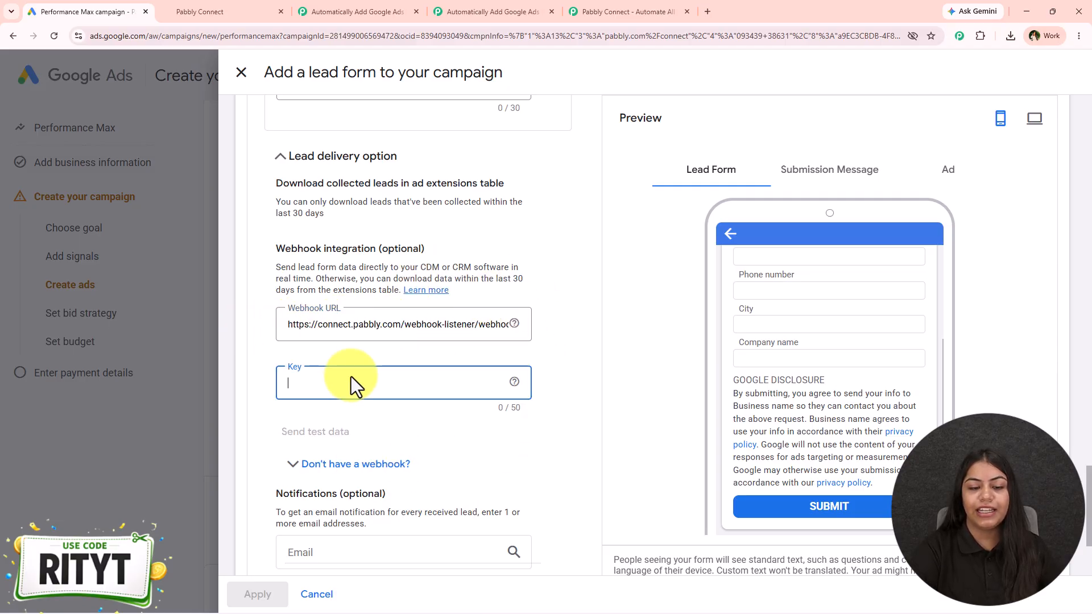
text(66666)
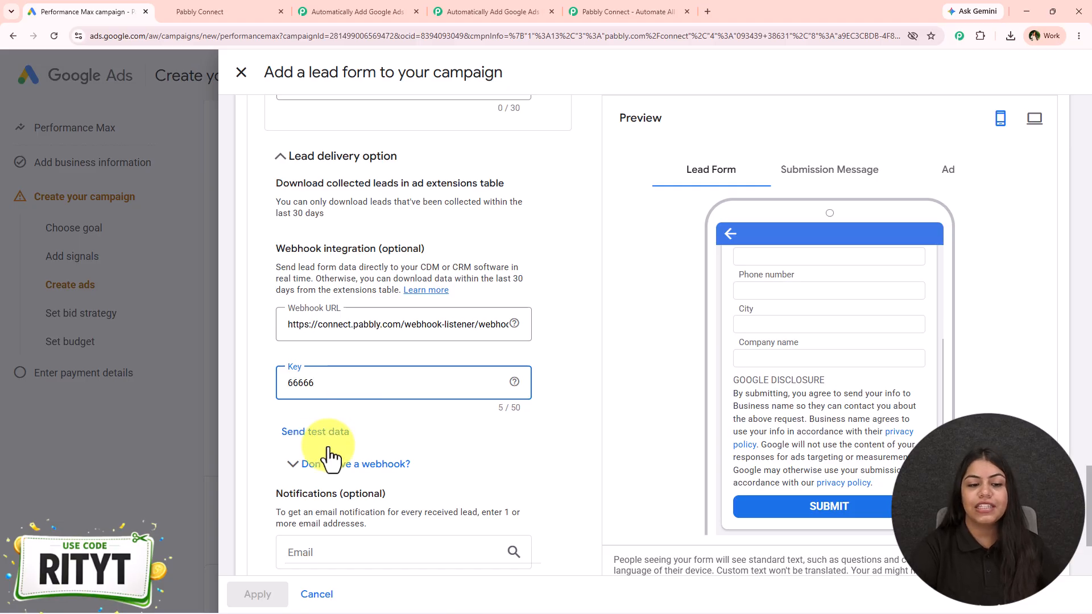
click(326, 441)
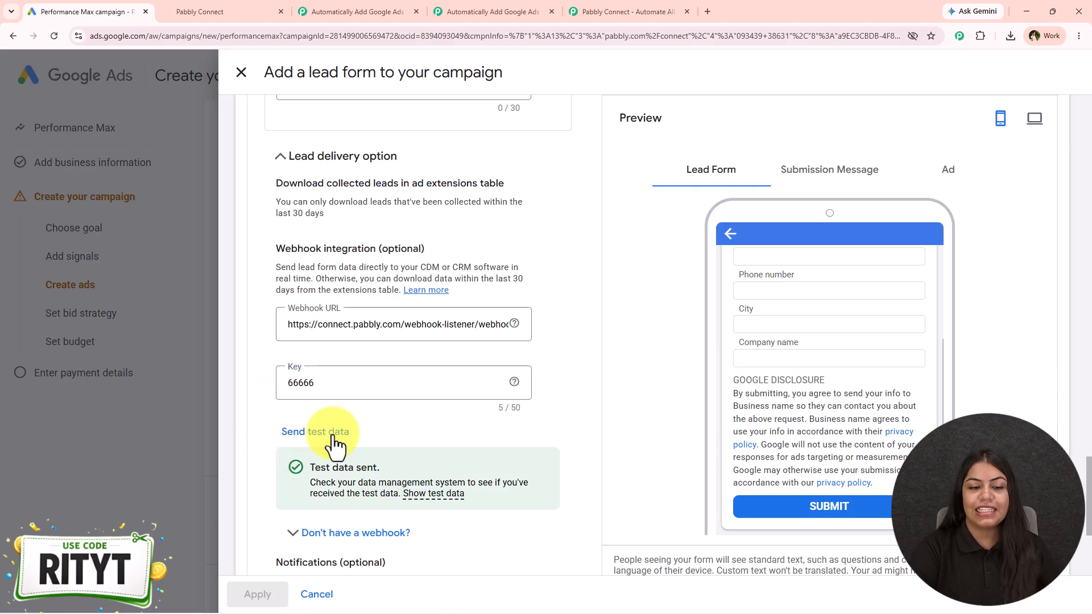
click(518, 11)
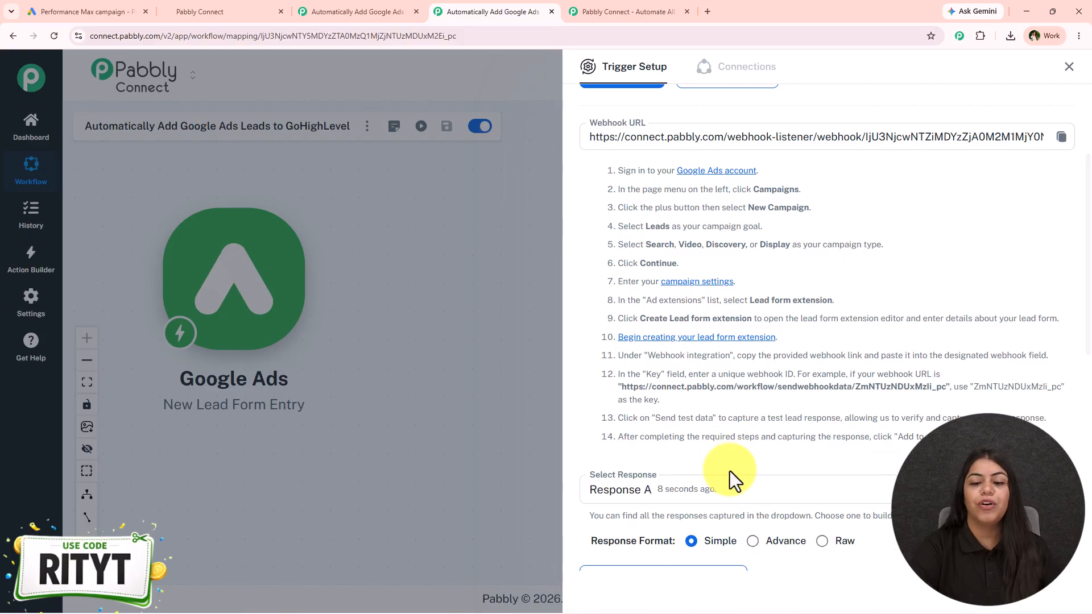
Review Response A's fields: first name, last name, email, phone, city and company name.
scroll(729, 471, down, 5)
scroll(732, 461, up, 5)
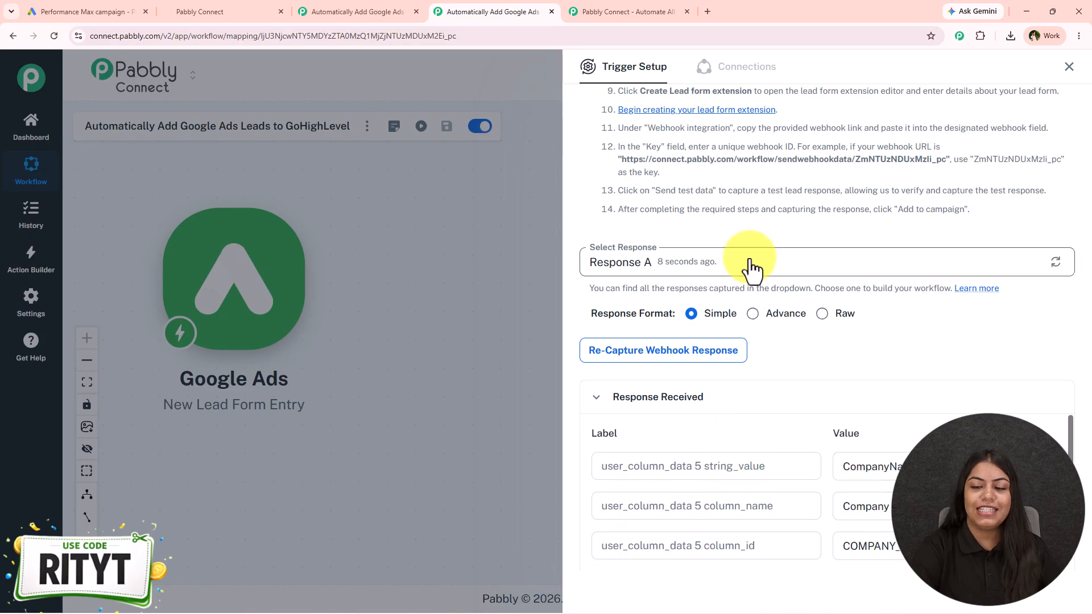
scroll(751, 268, down, 4)
scroll(870, 364, up, 4)
scroll(857, 382, down, 7)
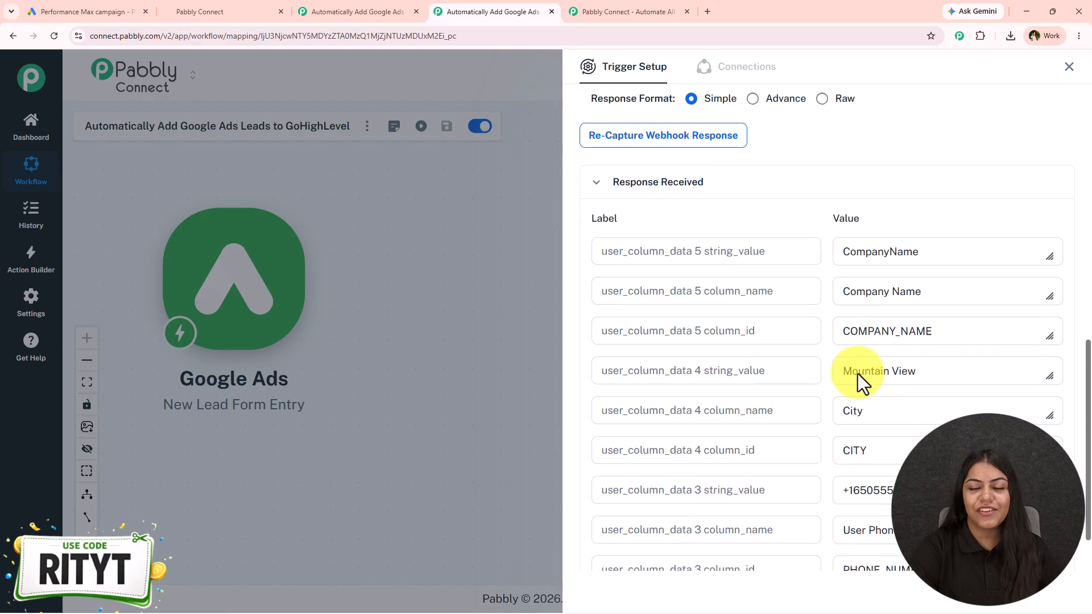
scroll(936, 318, up, 3)
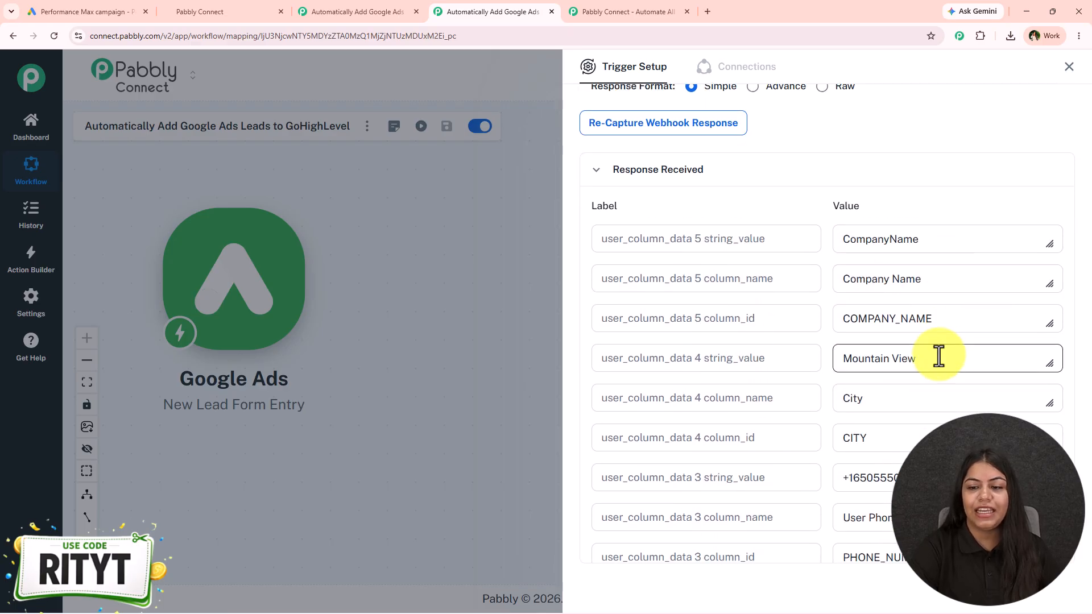
scroll(938, 356, down, 3)
scroll(938, 356, down, 8)
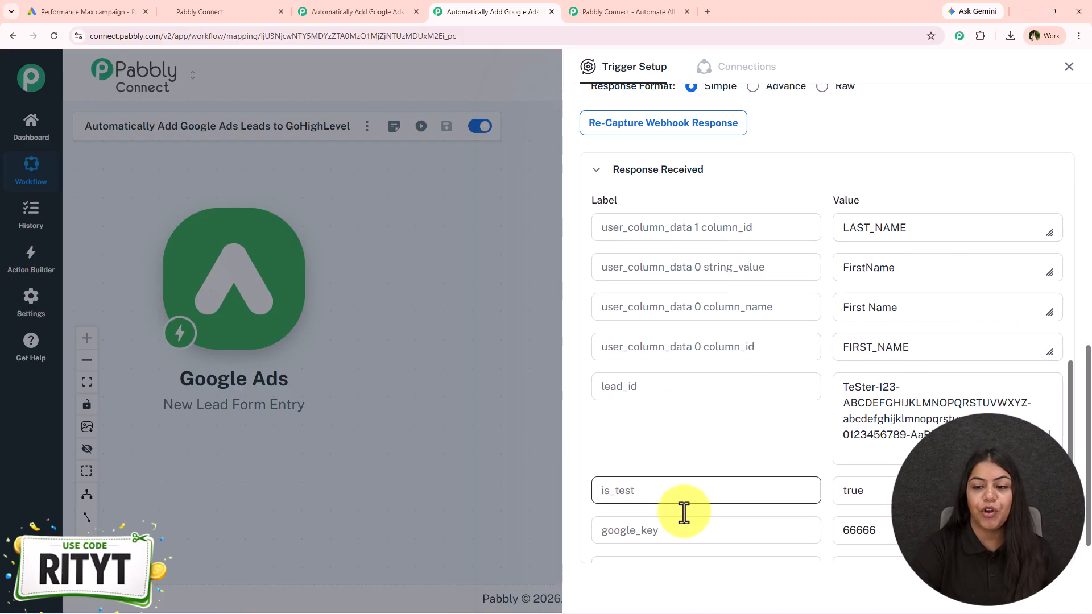
scroll(763, 505, up, 5)
scroll(766, 507, up, 9)
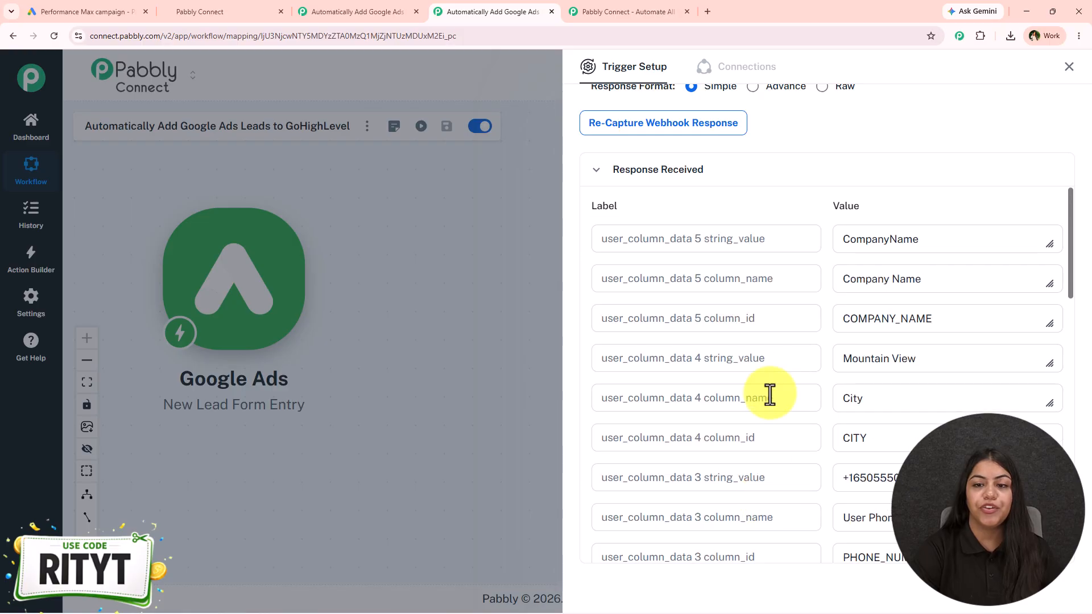
Keep Response A by cancelling a re-capture, and close the trigger setup.
click(696, 294)
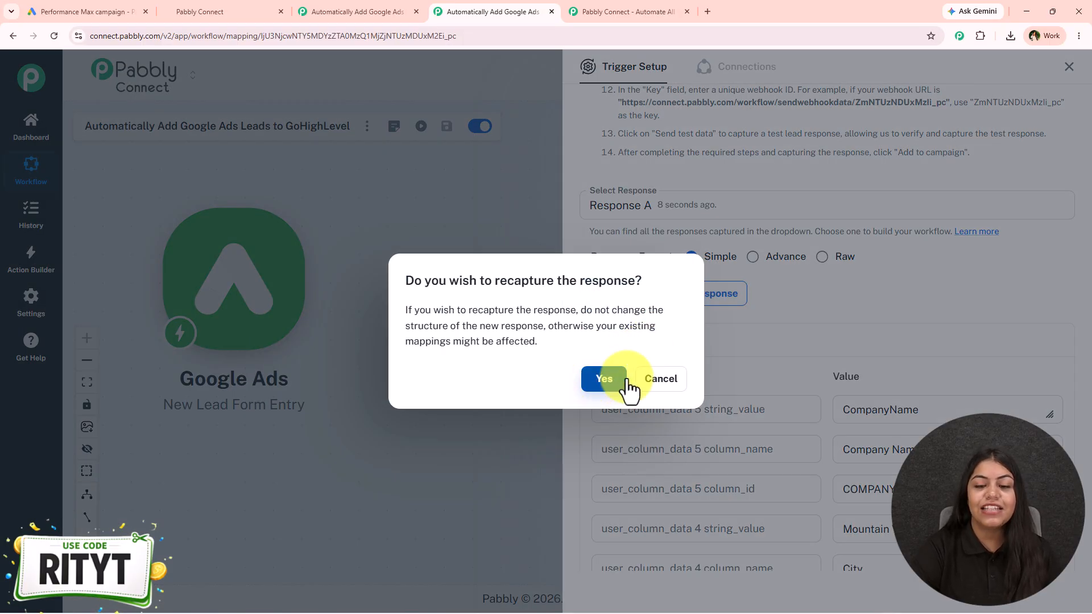
click(664, 382)
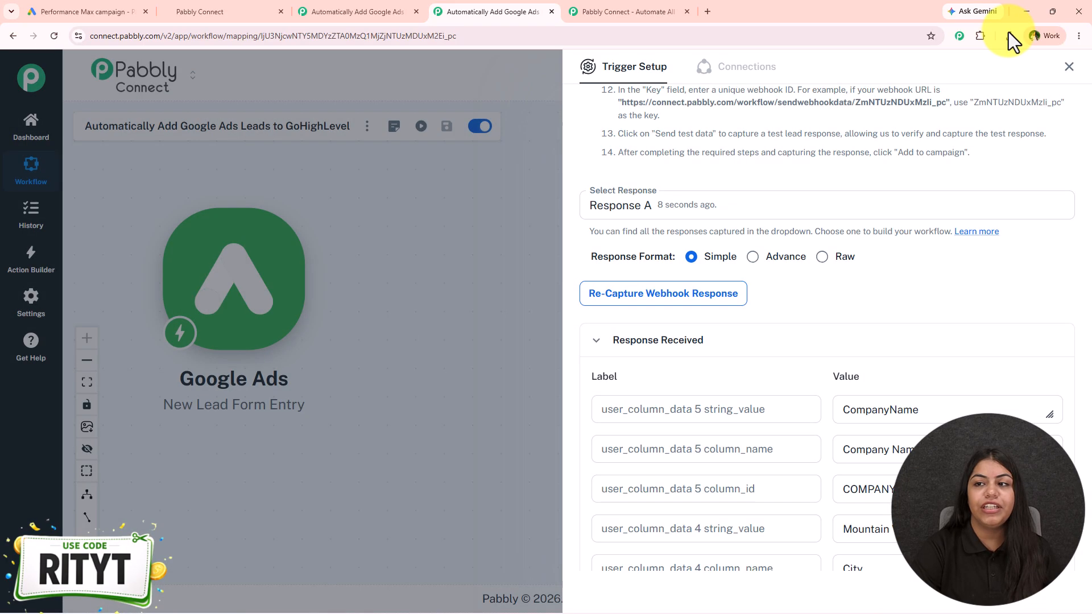
click(1070, 69)
Add a new action step after the Google Ads New Lead Form Entry trigger.
drag(520, 292, 531, 286)
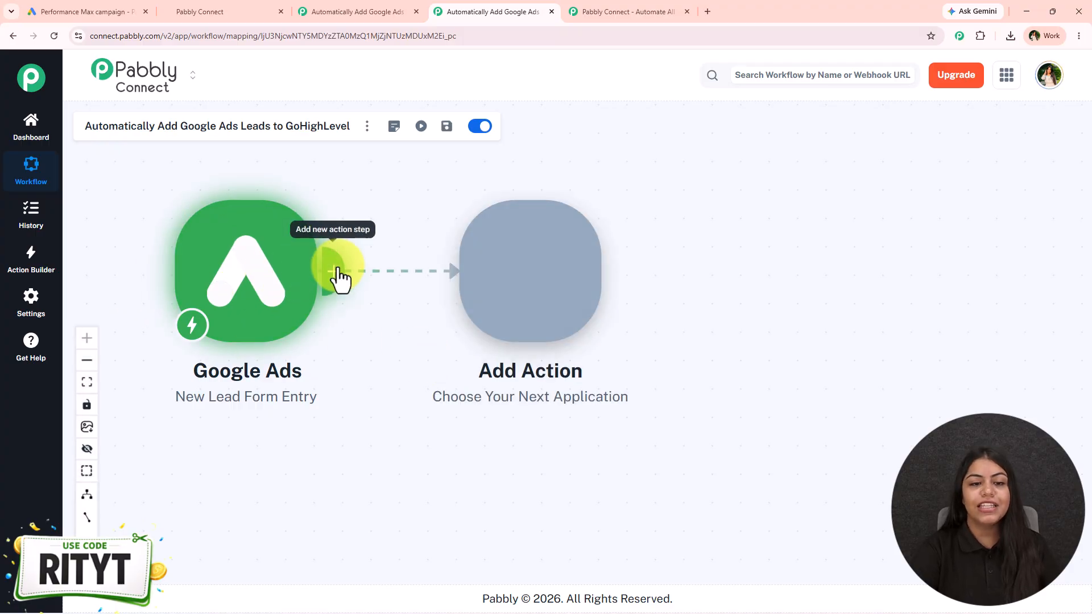
click(337, 271)
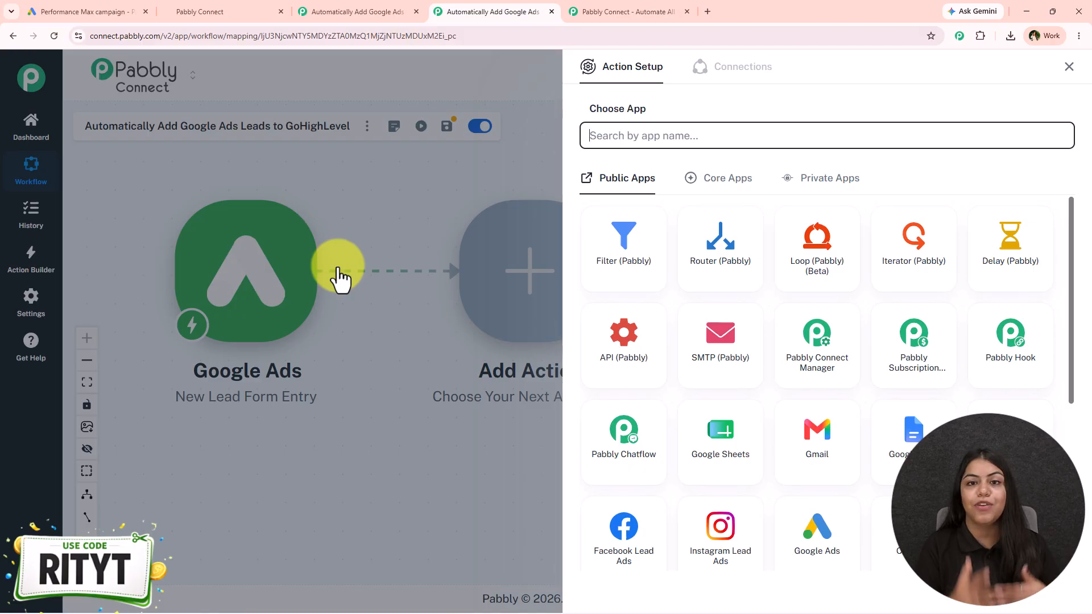
Search 'L', choose LeadConnector V2 with the Create or Update a Contact event, and connect.
text(Lead)
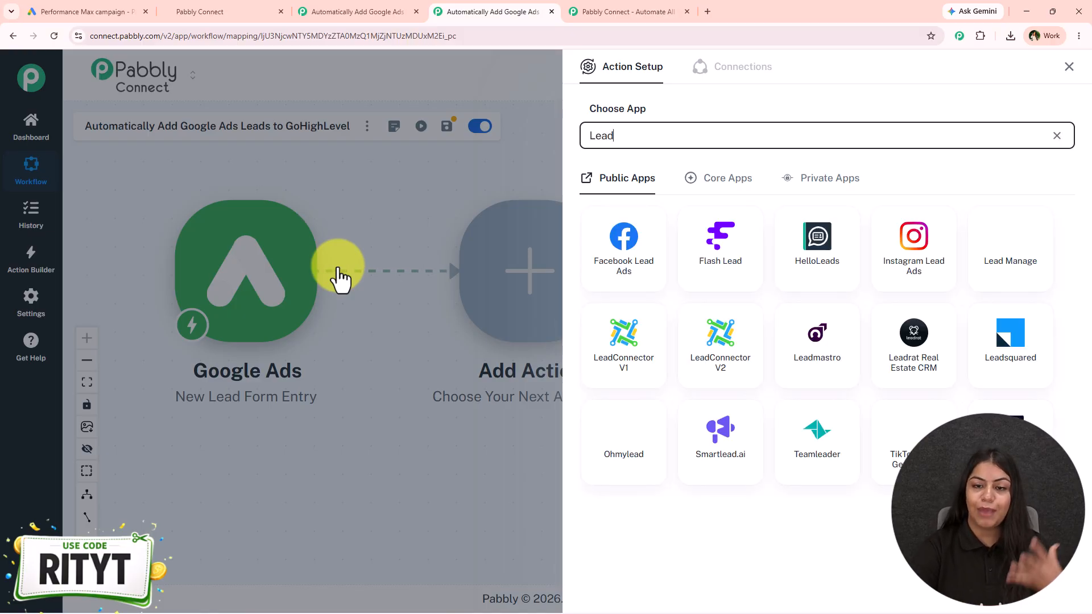
click(734, 372)
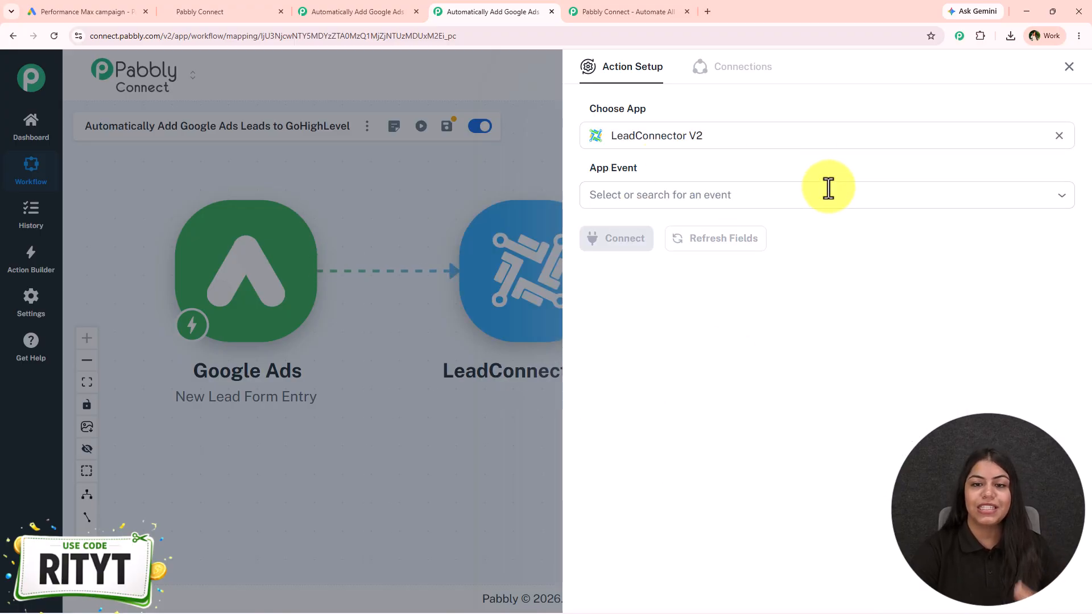
click(809, 195)
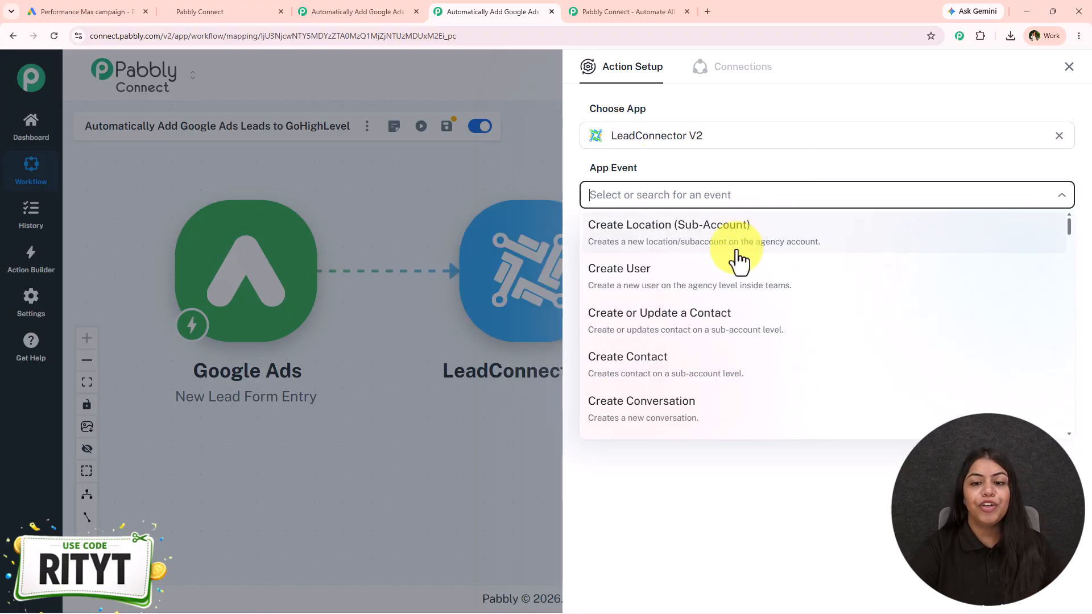
click(713, 327)
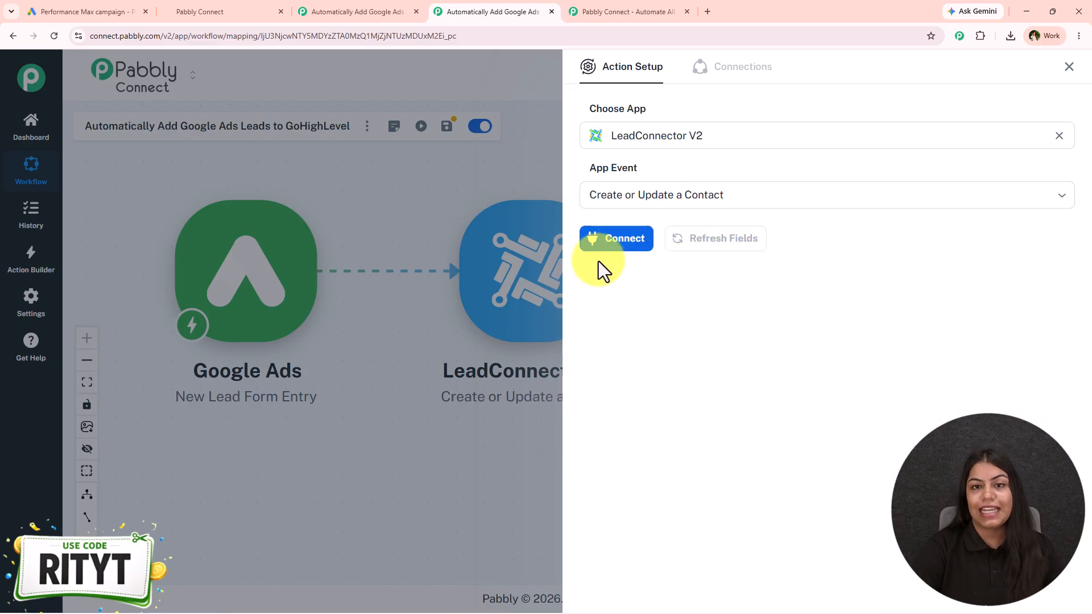
click(594, 242)
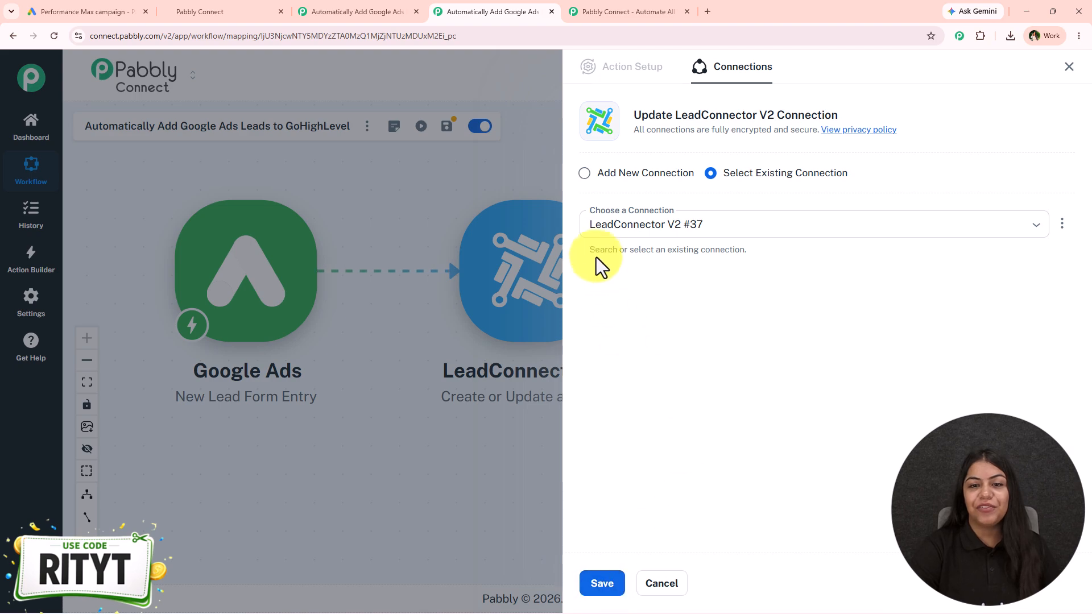
Add a new LeadConnector V2 connection and log in to HighLevel to authorise it.
click(598, 176)
click(706, 307)
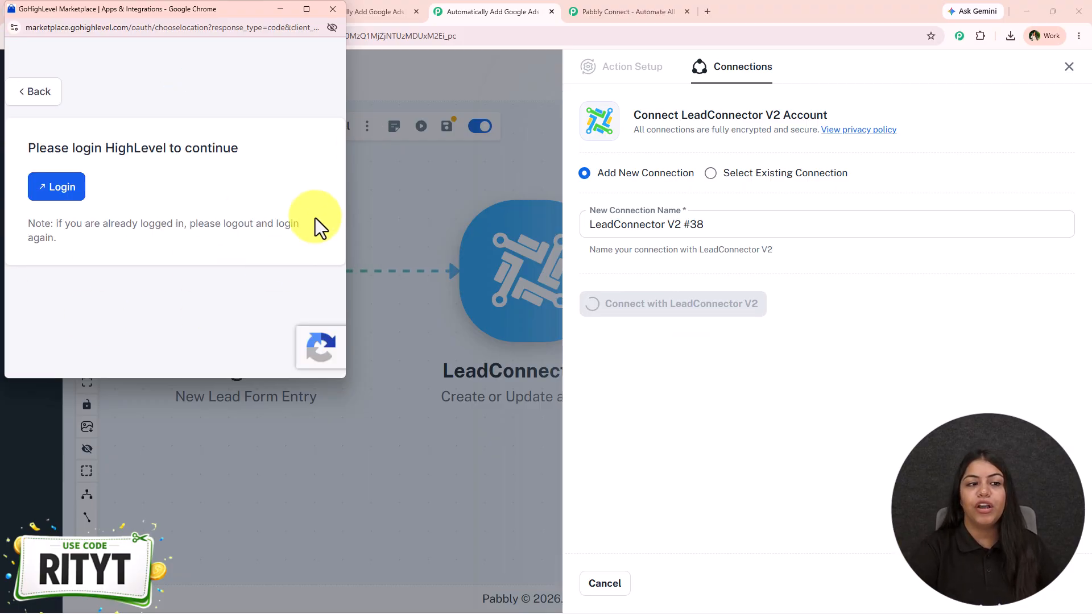
click(64, 198)
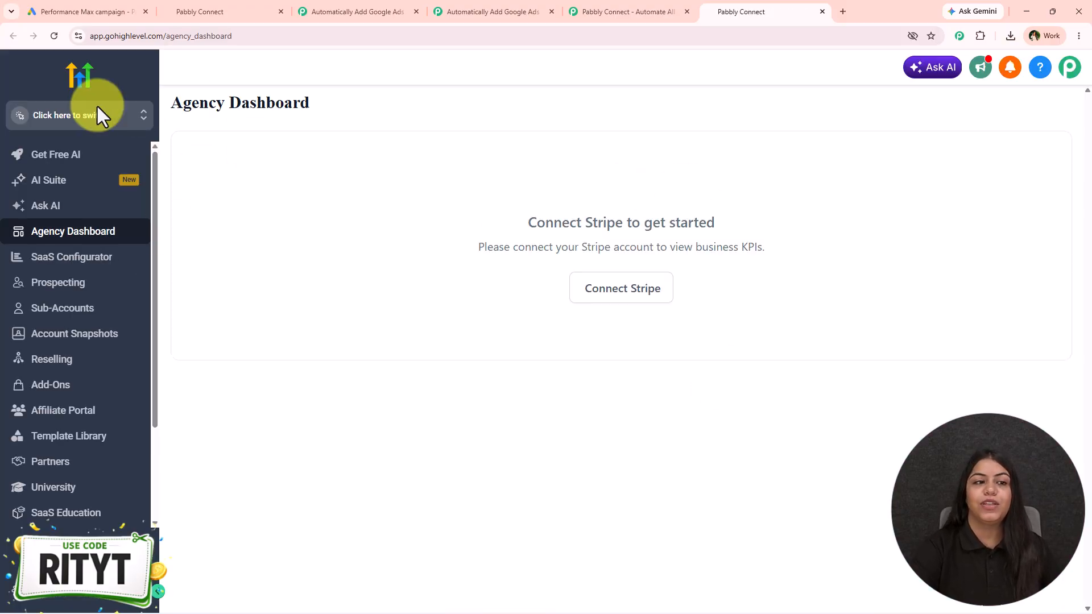
Search the GoHighLevel sub-accounts for 'pabb' and select the Pabbly Connect account.
click(73, 114)
click(254, 116)
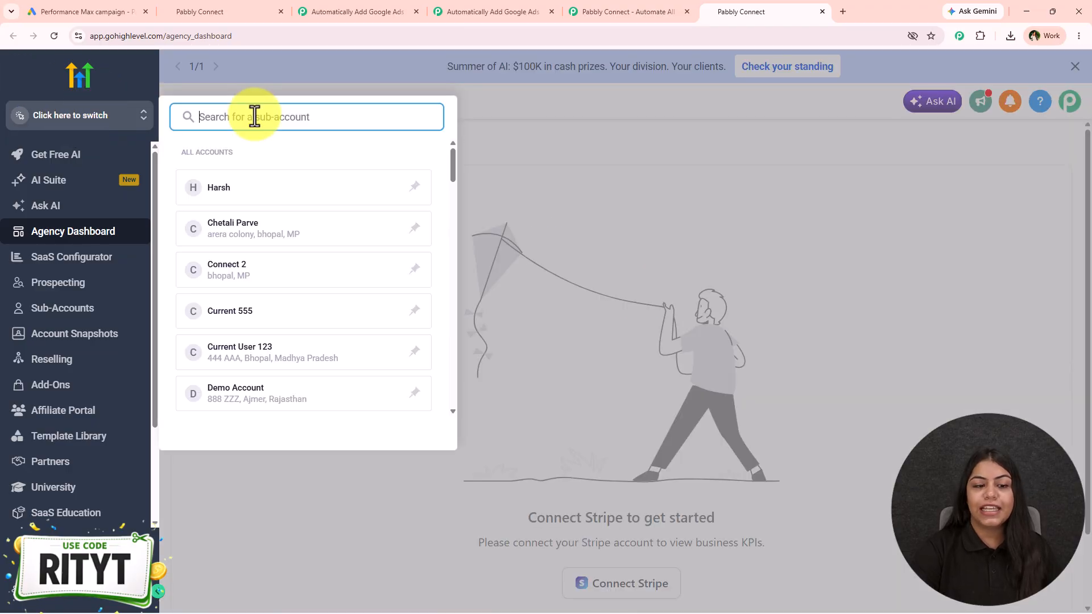
text(pabb)
click(275, 245)
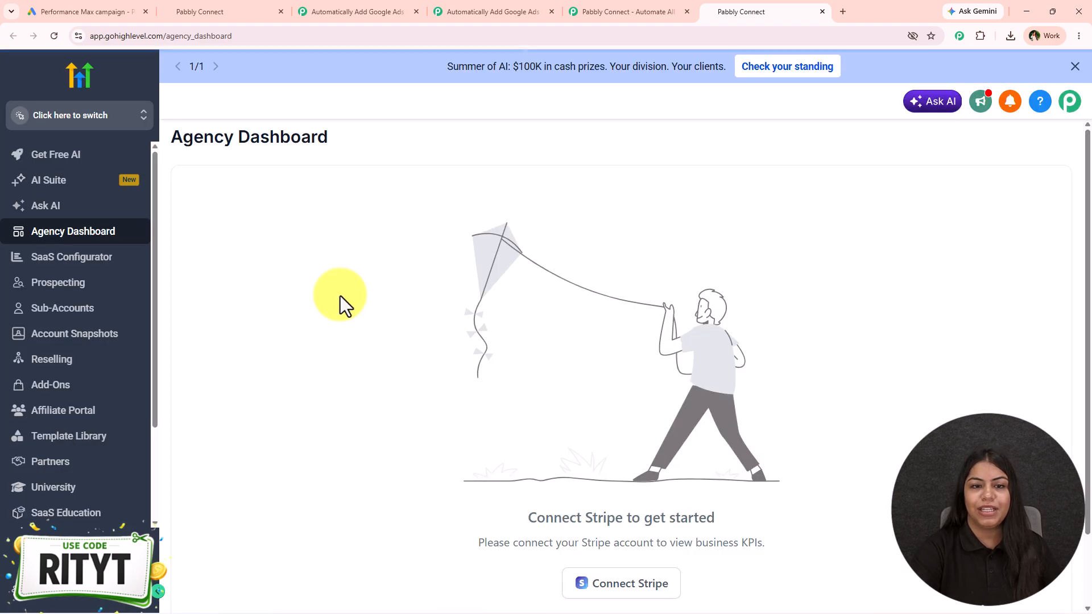
Back in the Pabbly Connect workflow, add a new LeadConnector V2 connection and begin GoHighLevel authorisation.
click(476, 7)
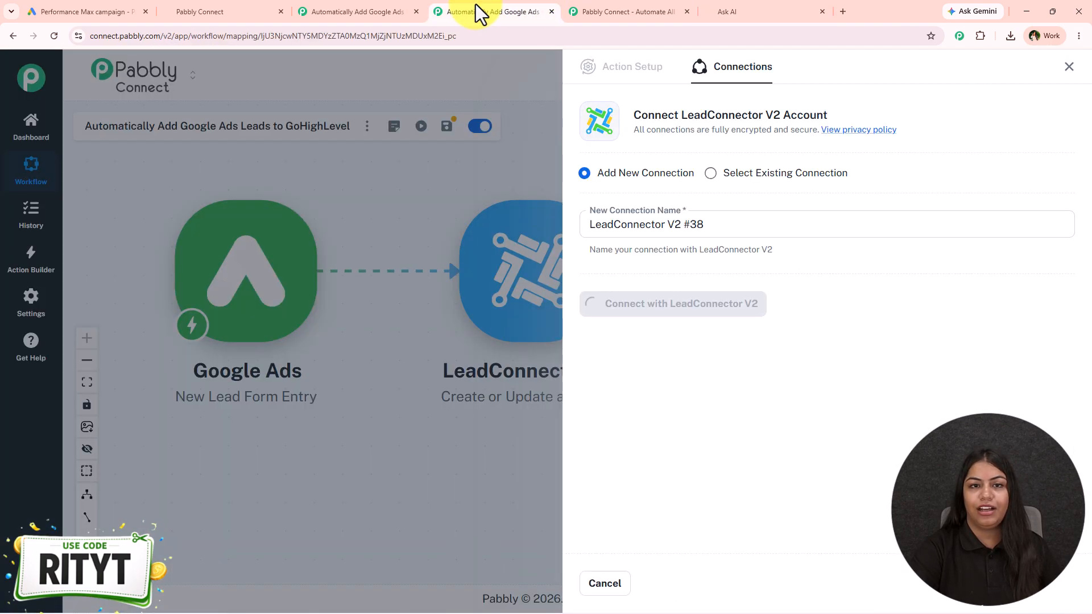
click(805, 177)
click(608, 176)
click(733, 329)
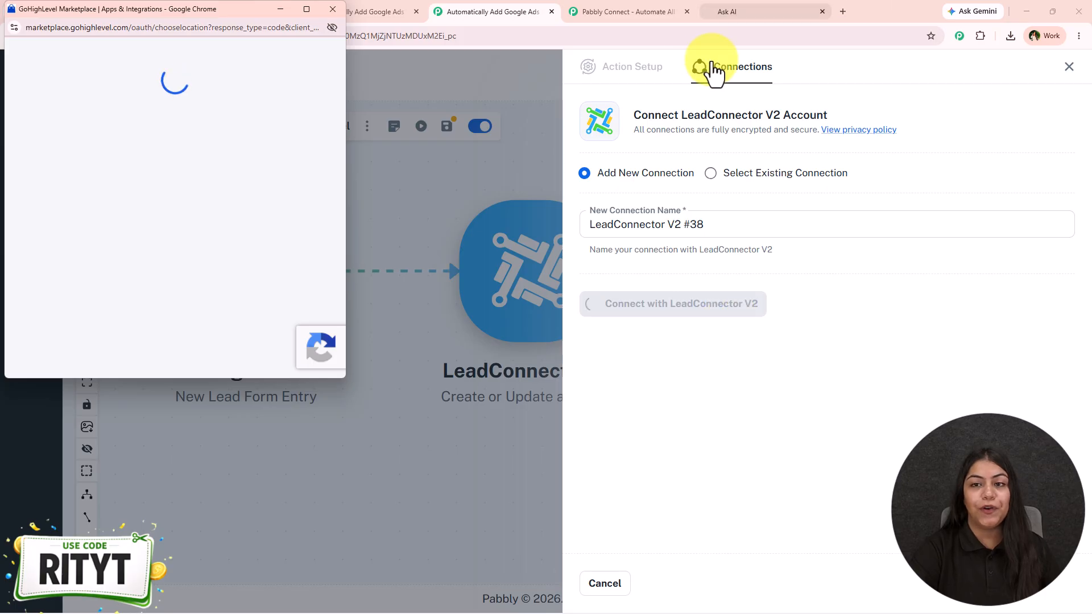
Accept the requested permissions and authorise the Pabbly Connect account found by searching 'pabb'.
scroll(176, 183, down, 10)
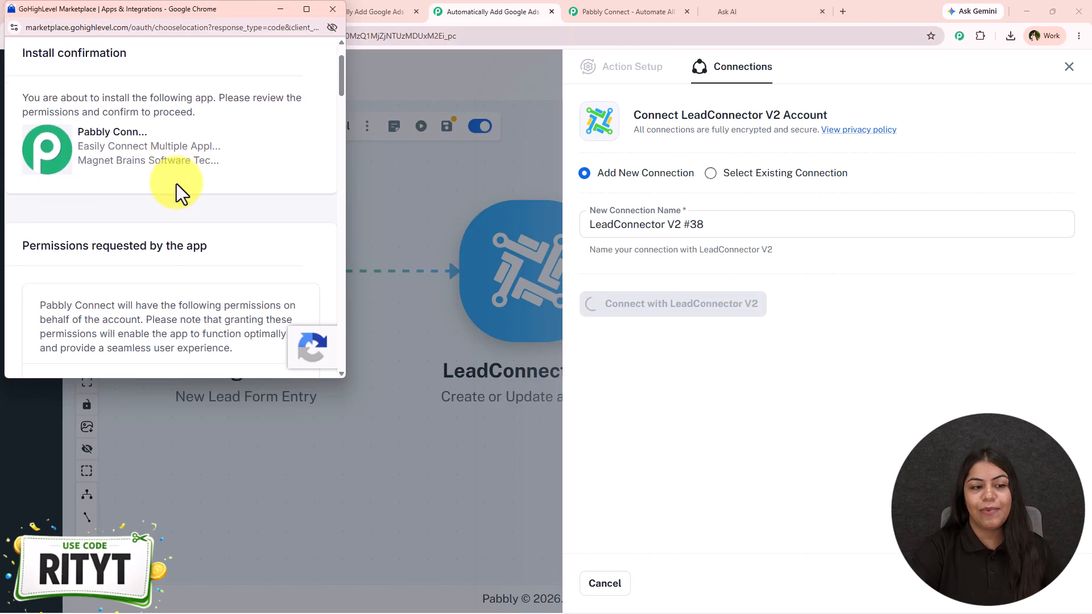
scroll(178, 183, down, 20)
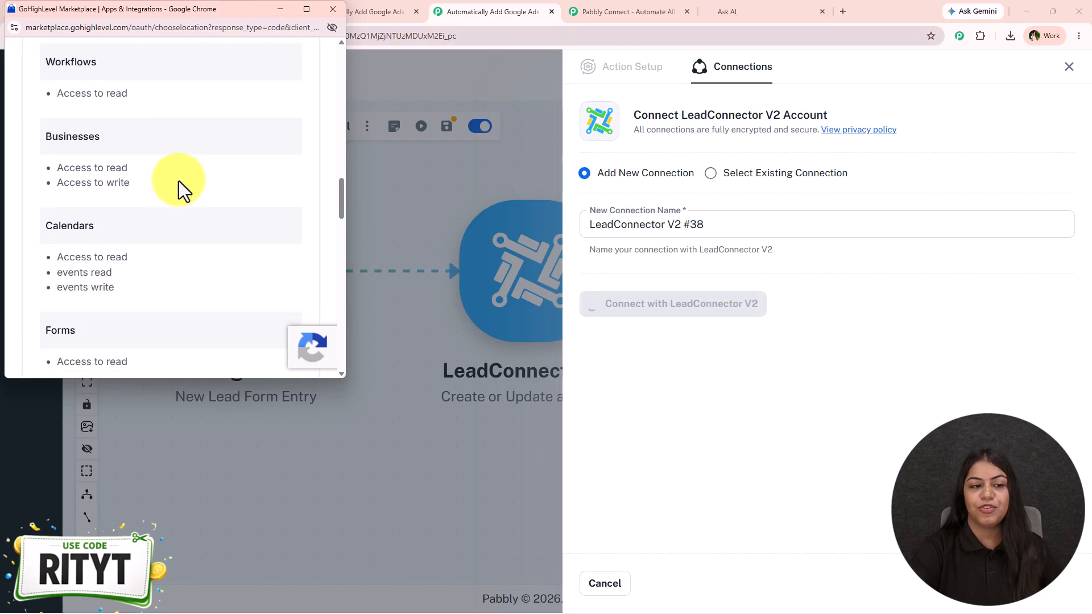
scroll(183, 189, down, 15)
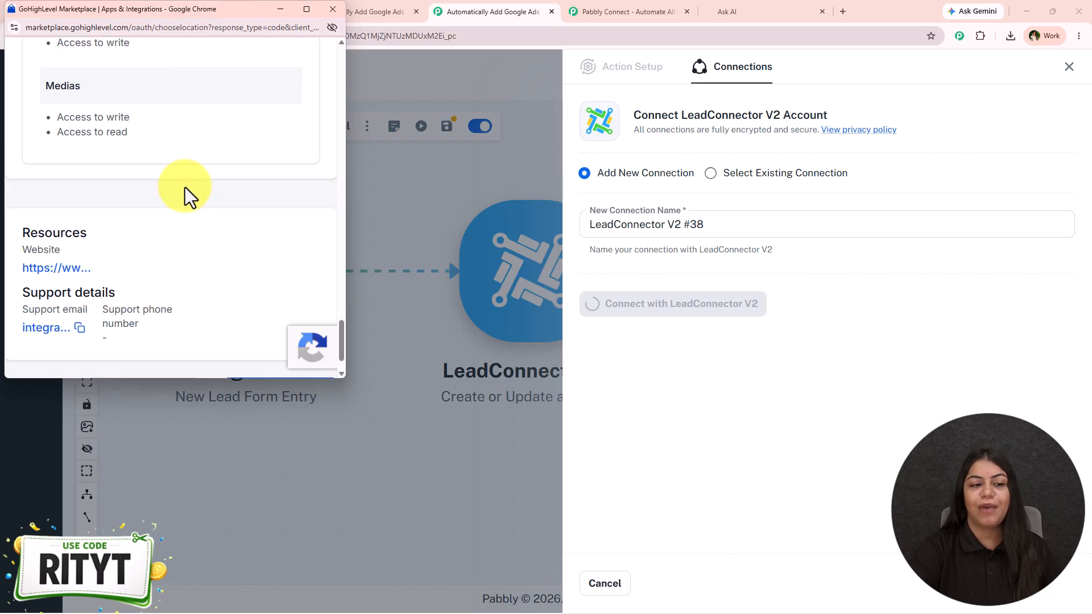
click(265, 348)
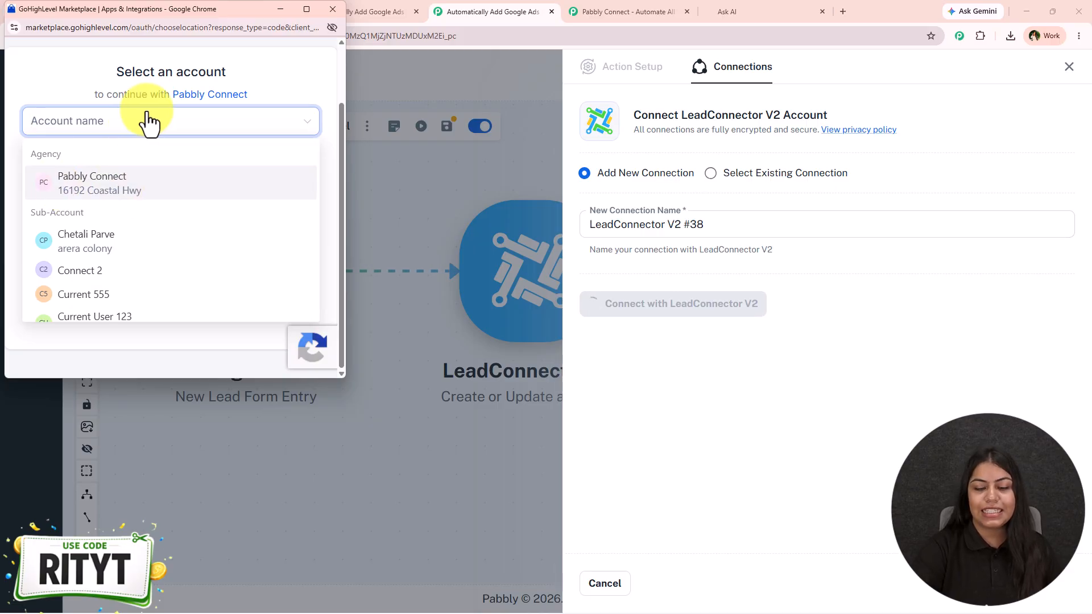
text(pa)
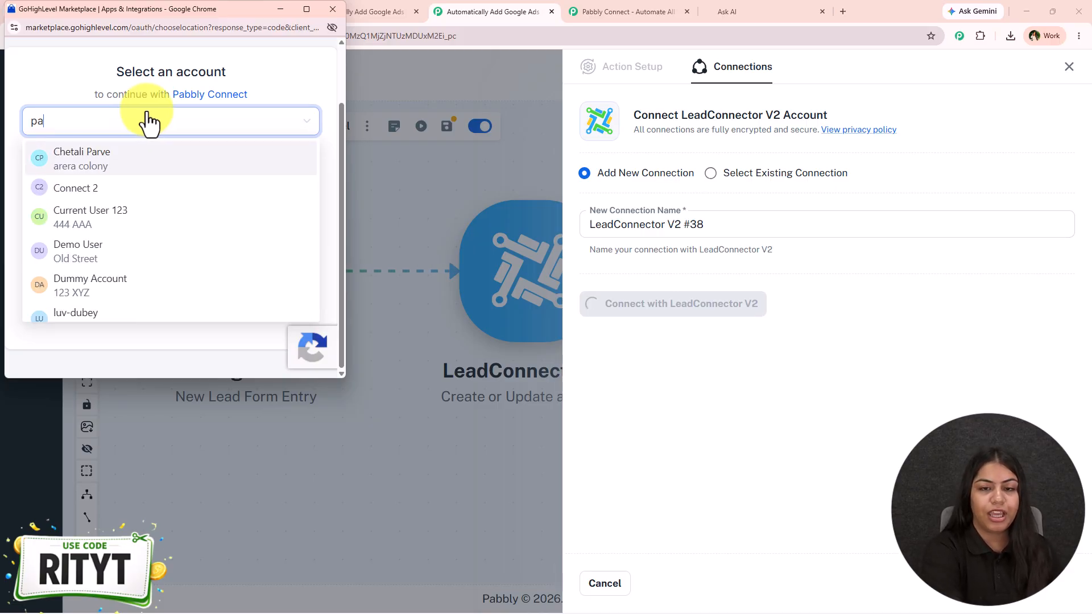
text(bb)
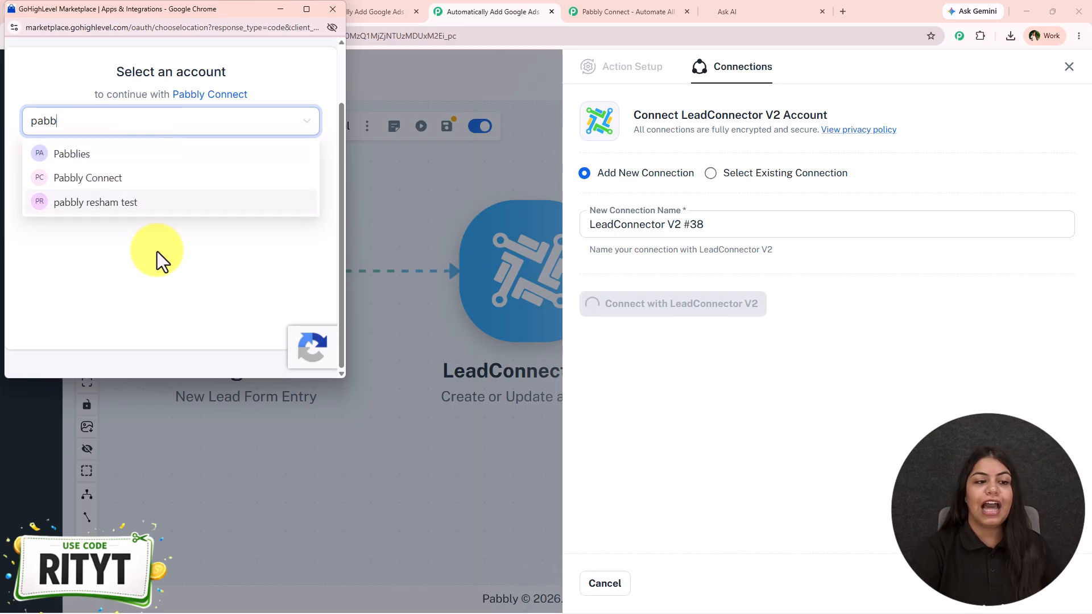
click(139, 178)
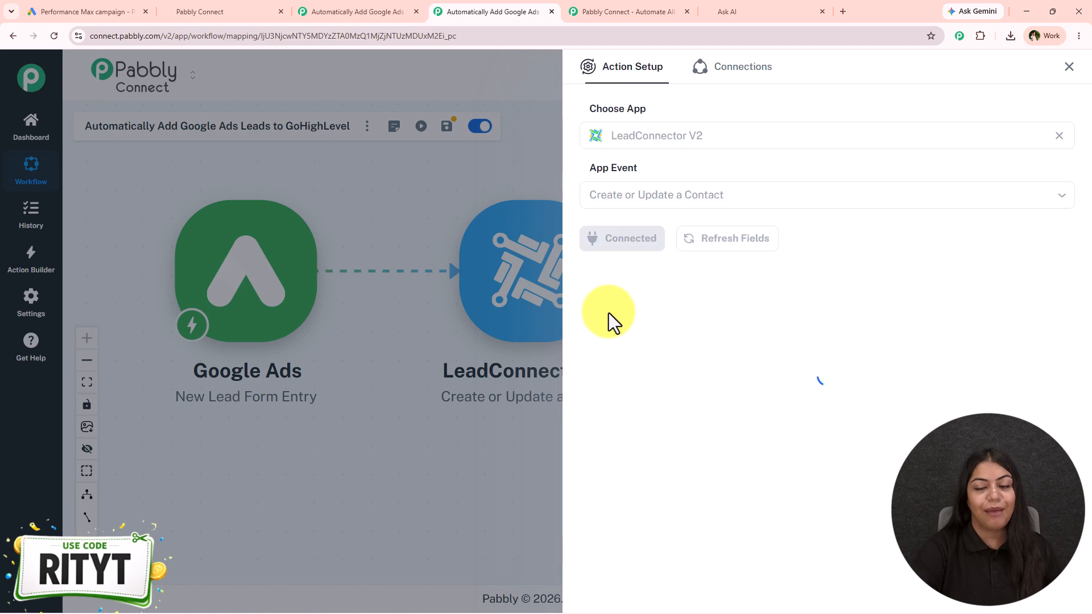
Map the lead's FirstName into First Name and LastName into Last Name.
scroll(740, 251, down, 2)
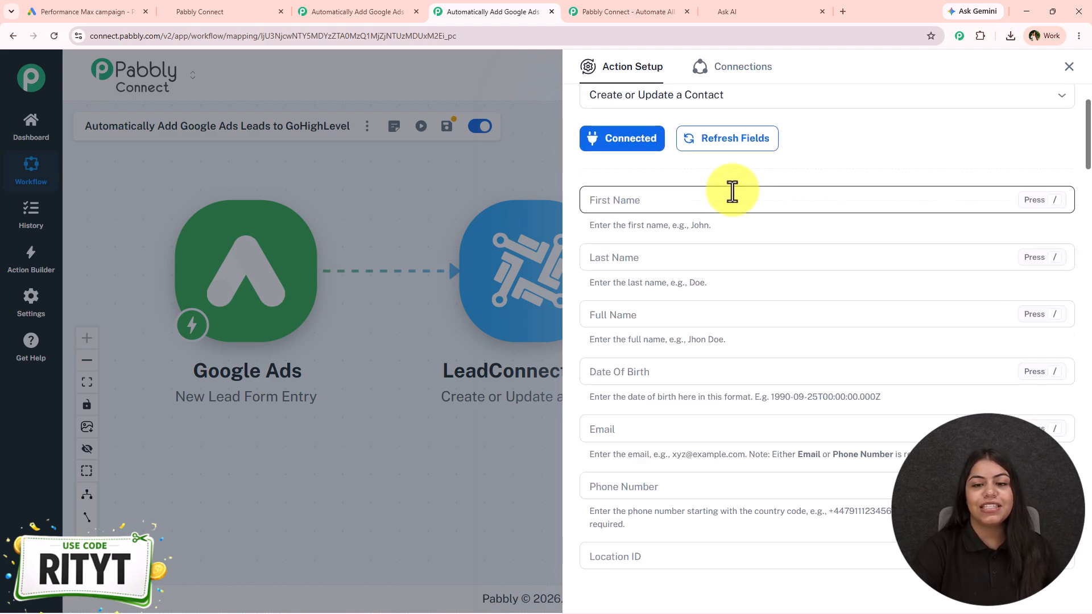
click(649, 188)
text(/f)
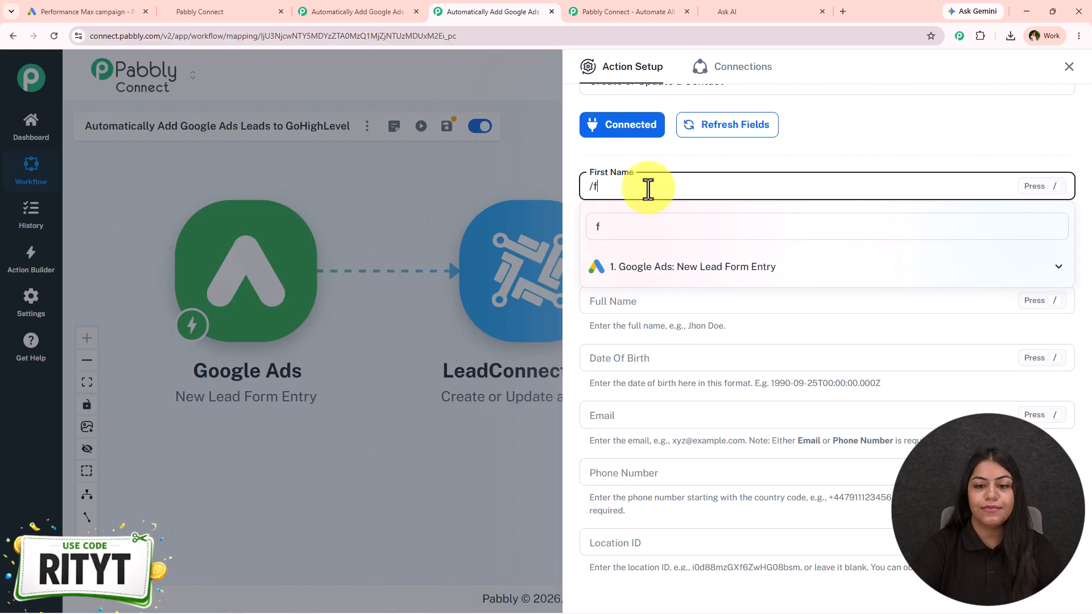
click(769, 302)
click(667, 243)
text(/las)
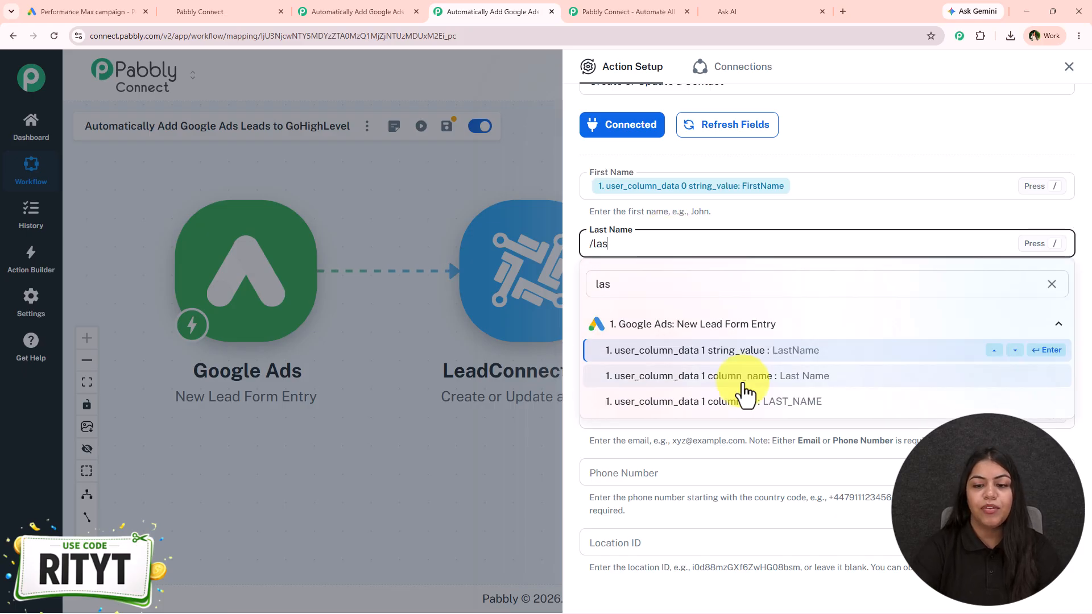
click(759, 352)
Fill Full Name with the lead's FirstName followed by LastName.
click(668, 302)
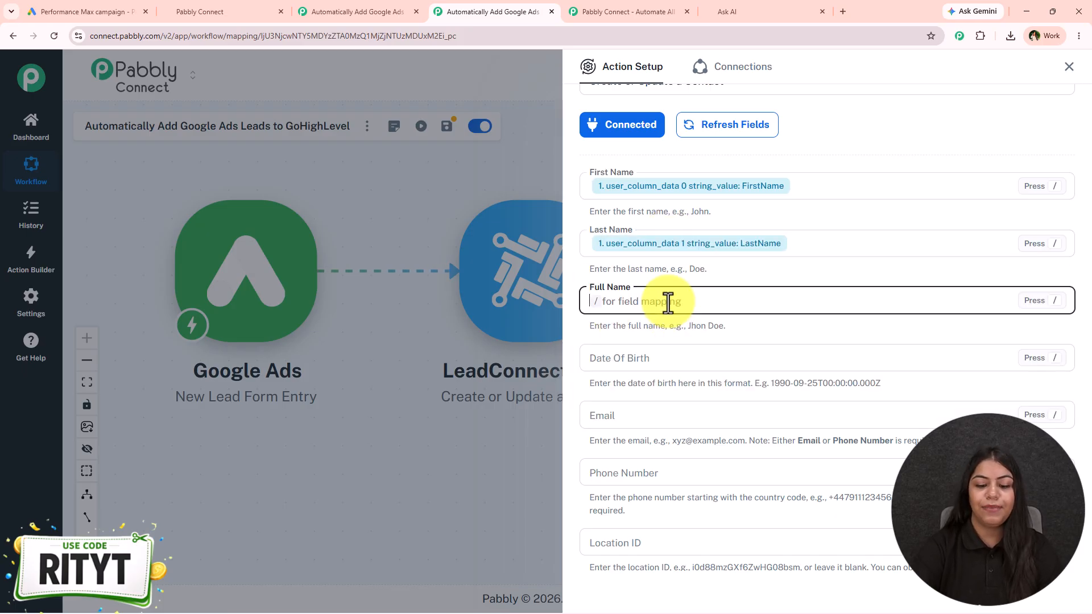
text(/name)
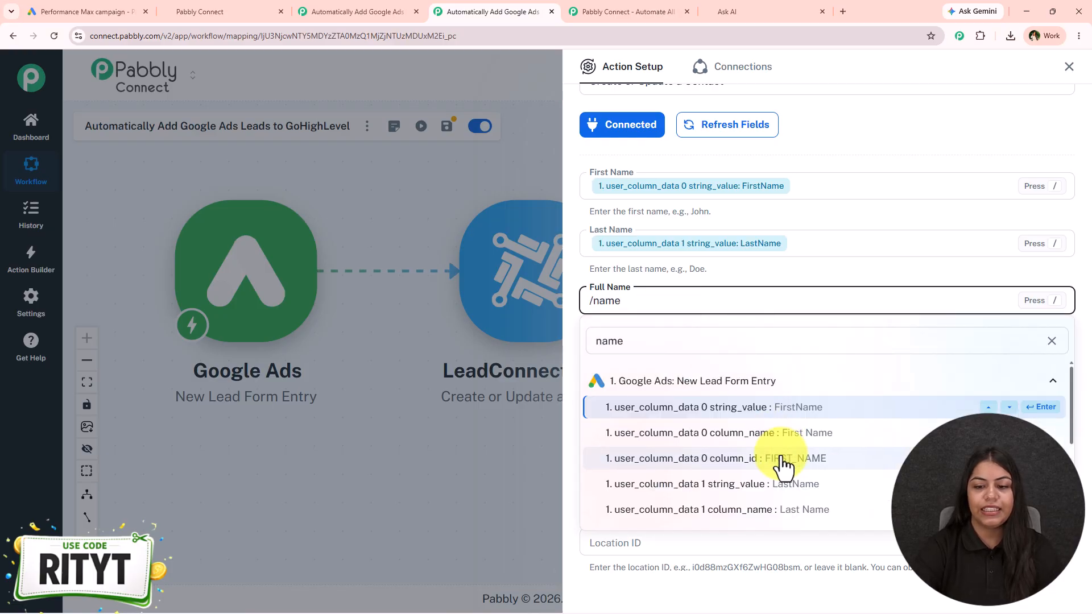
click(759, 407)
text(/last)
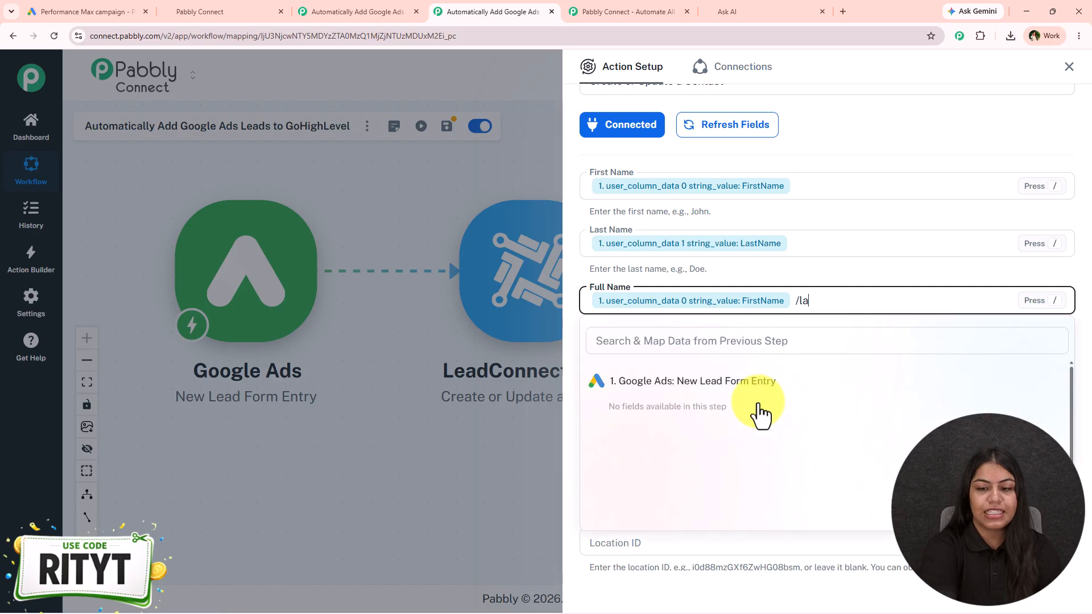
click(759, 407)
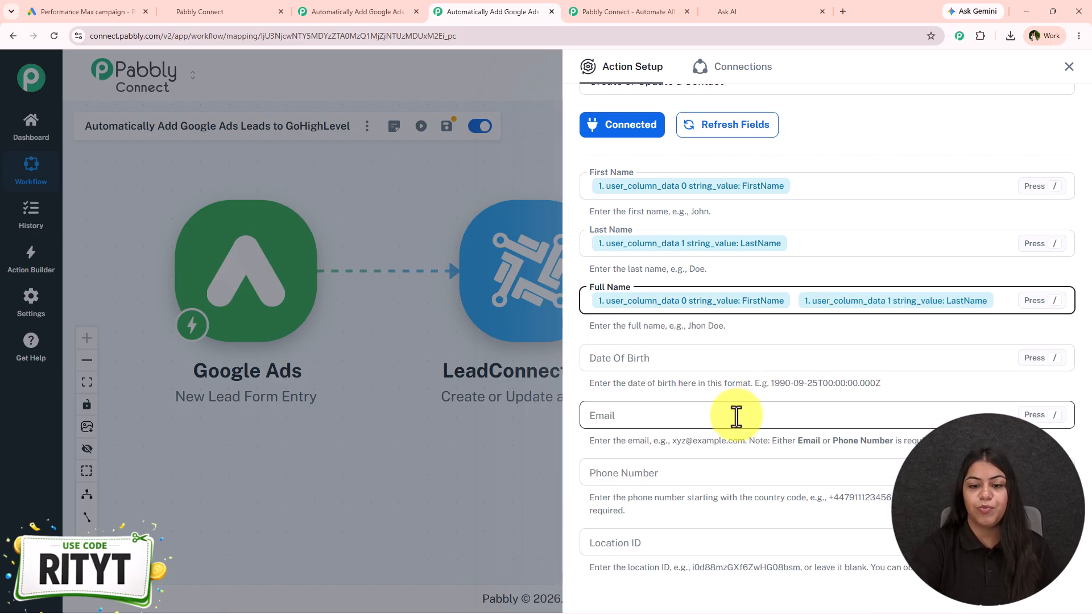
scroll(734, 417, down, 1)
click(718, 358)
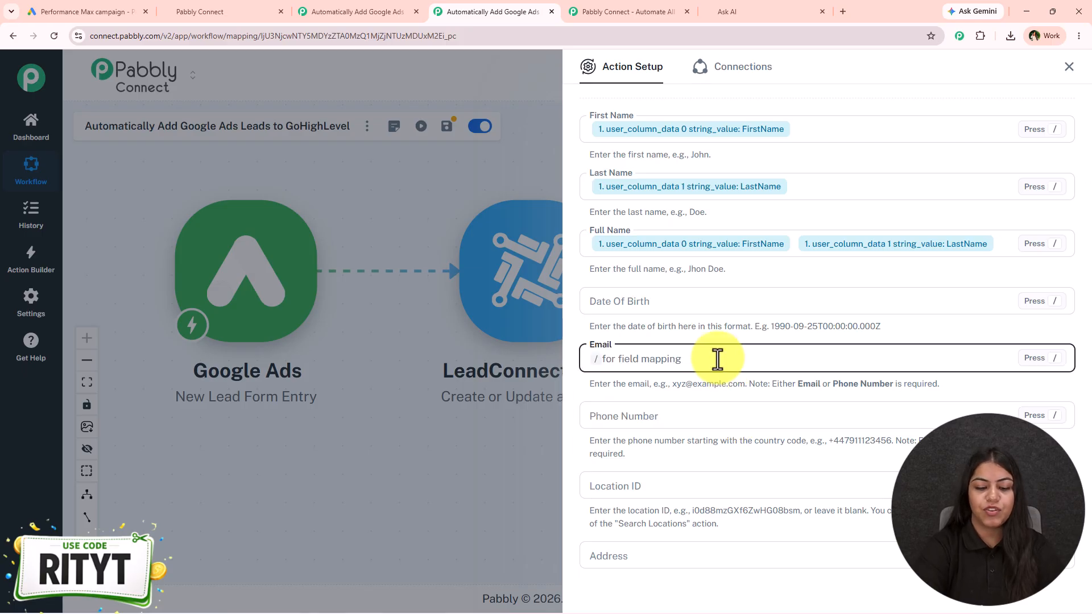
Map the lead's email into Email and phone number into Phone Number.
text(/em)
click(710, 463)
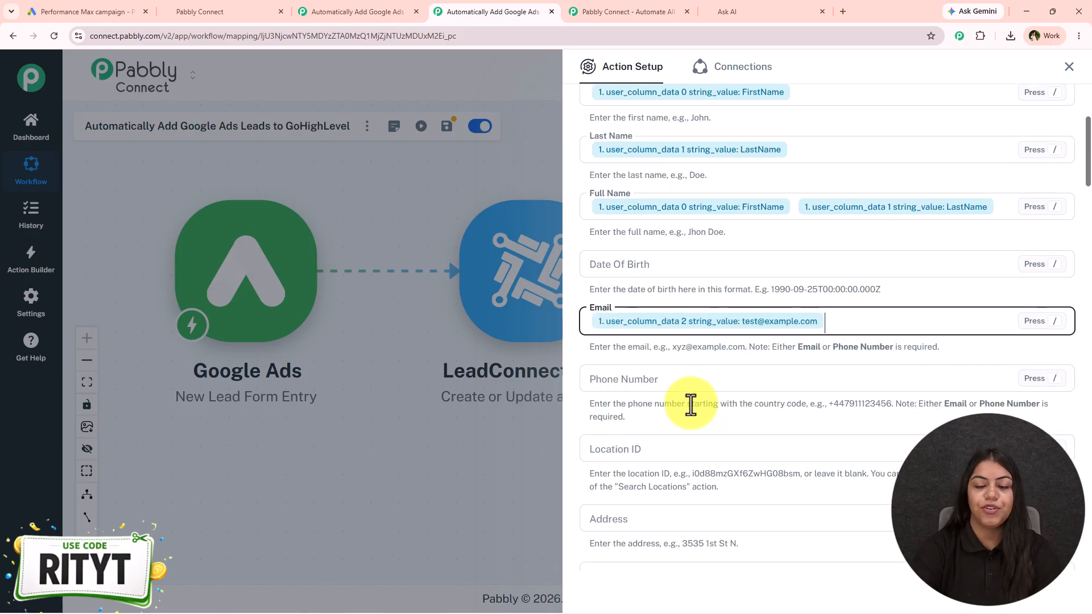
scroll(702, 427, down, 1)
click(669, 364)
text(/ph)
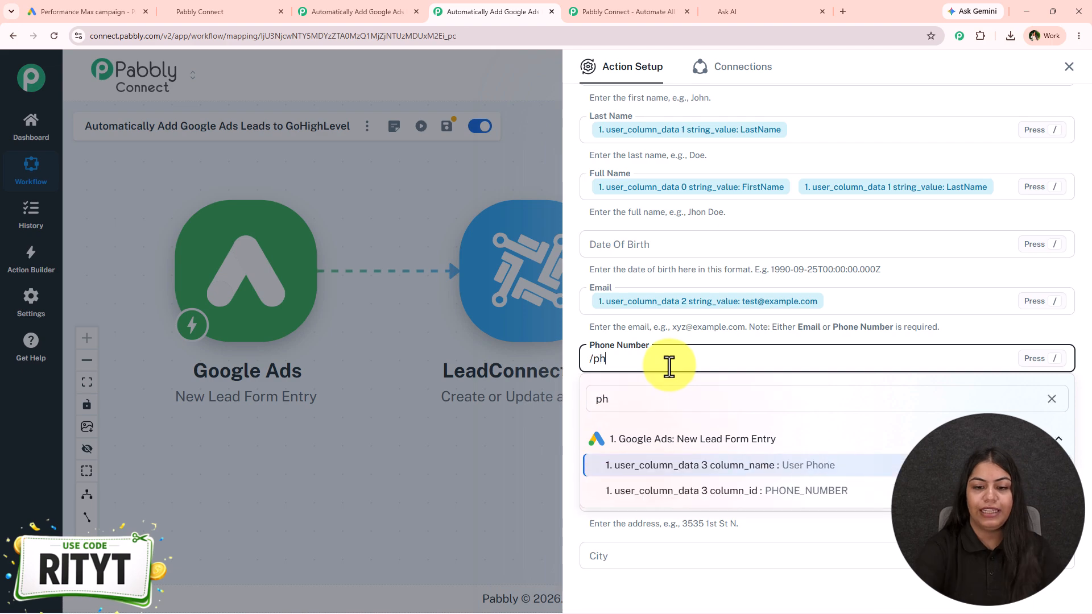
key(BackSpace)
key(BackSpace)
text(+)
click(739, 466)
Map the lead's Mountain View city value into the City field.
scroll(719, 370, down, 2)
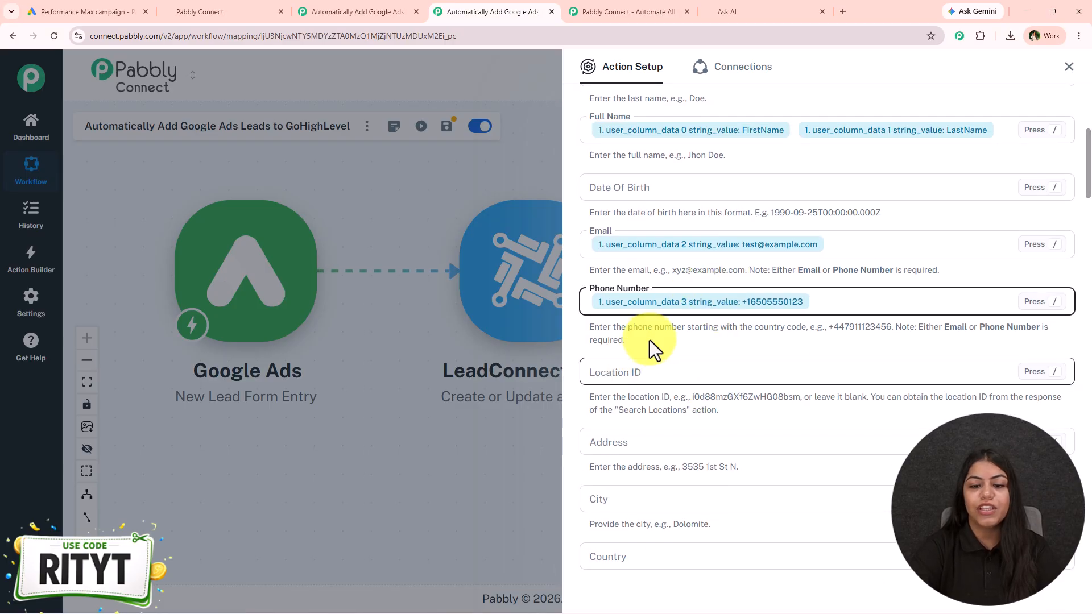
scroll(628, 344, down, 3)
click(642, 328)
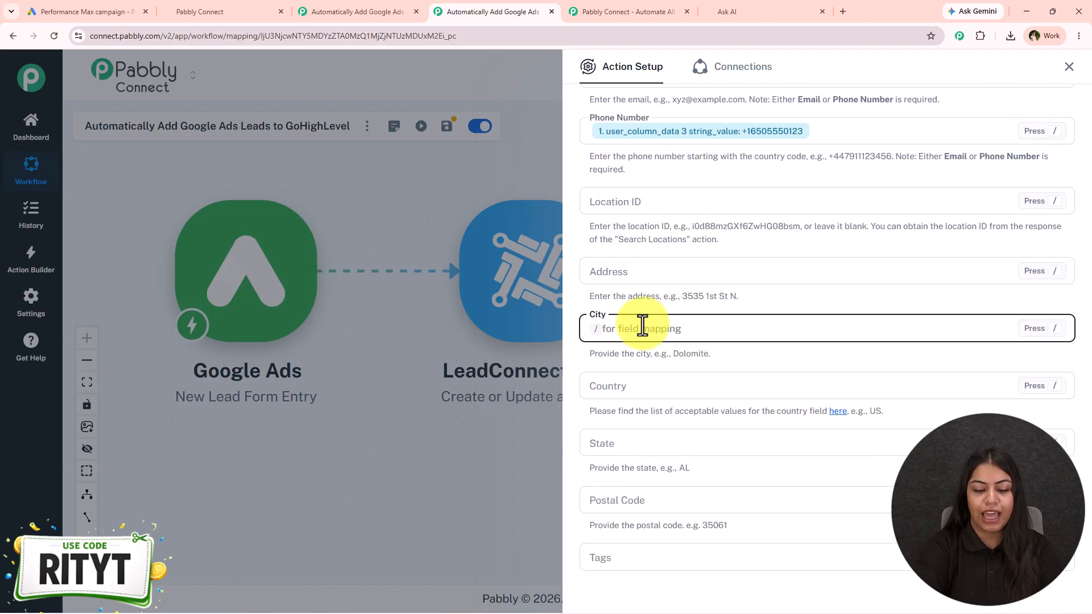
text(/ci)
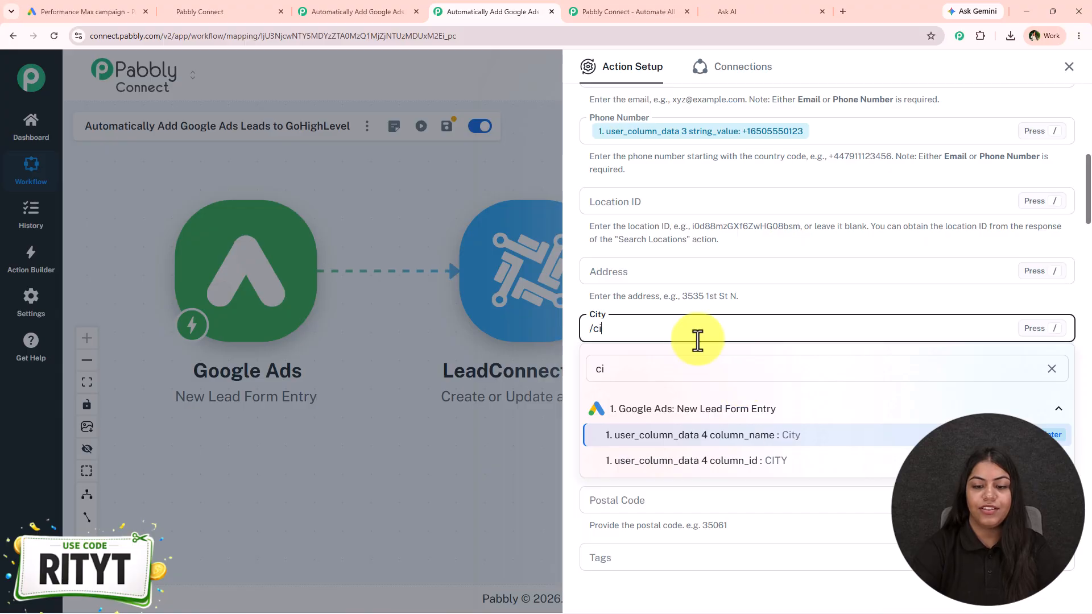
key(BackSpace)
key(BackSpace)
text(mo)
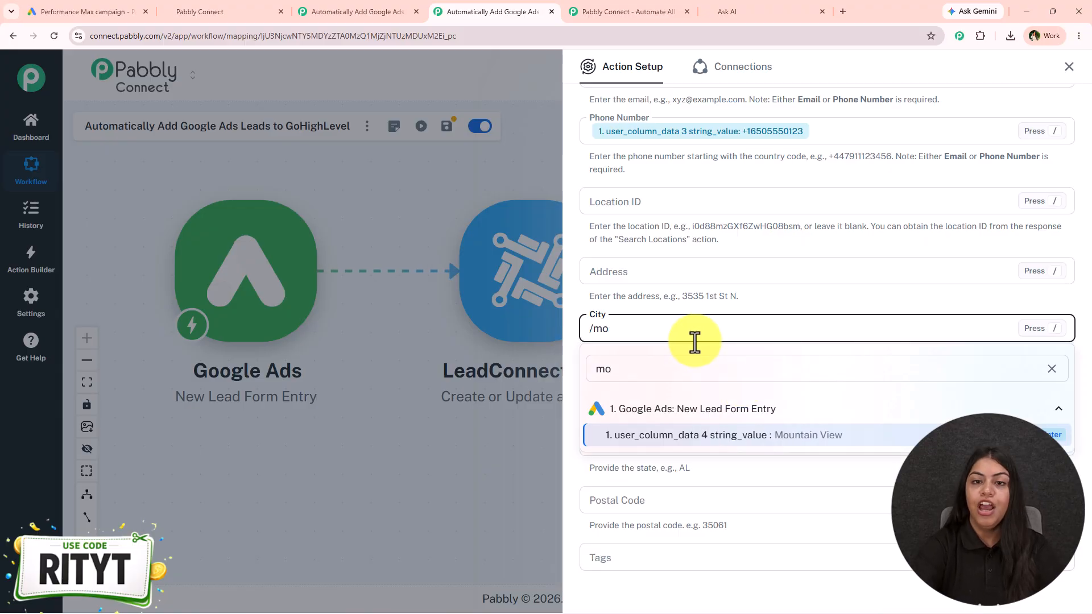
click(763, 439)
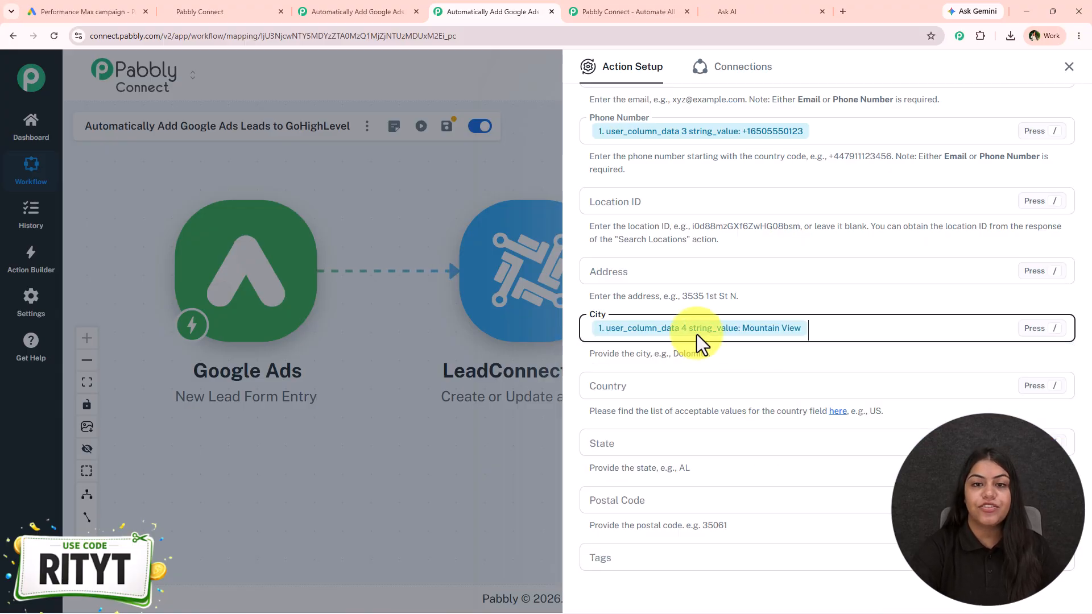
Map the lead's CompanyName into the Company Name field.
scroll(749, 364, down, 6)
scroll(749, 364, down, 2)
click(713, 356)
text(/)
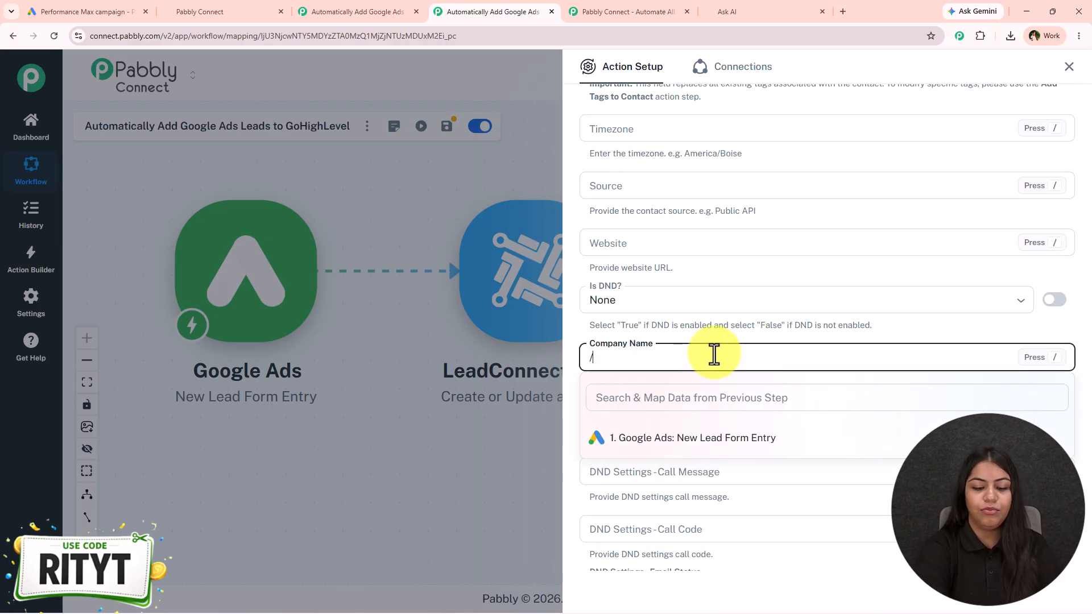
text(com)
click(788, 496)
scroll(756, 341, down, 15)
scroll(754, 316, down, 10)
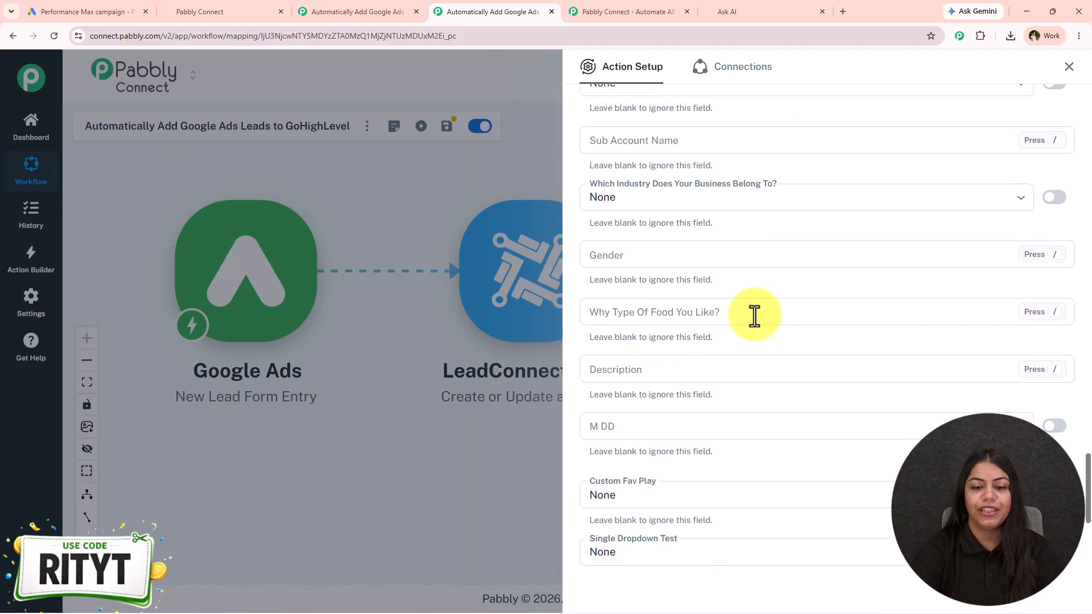
Save the action and send a test request, check the returned contact id, and close the setup.
click(651, 514)
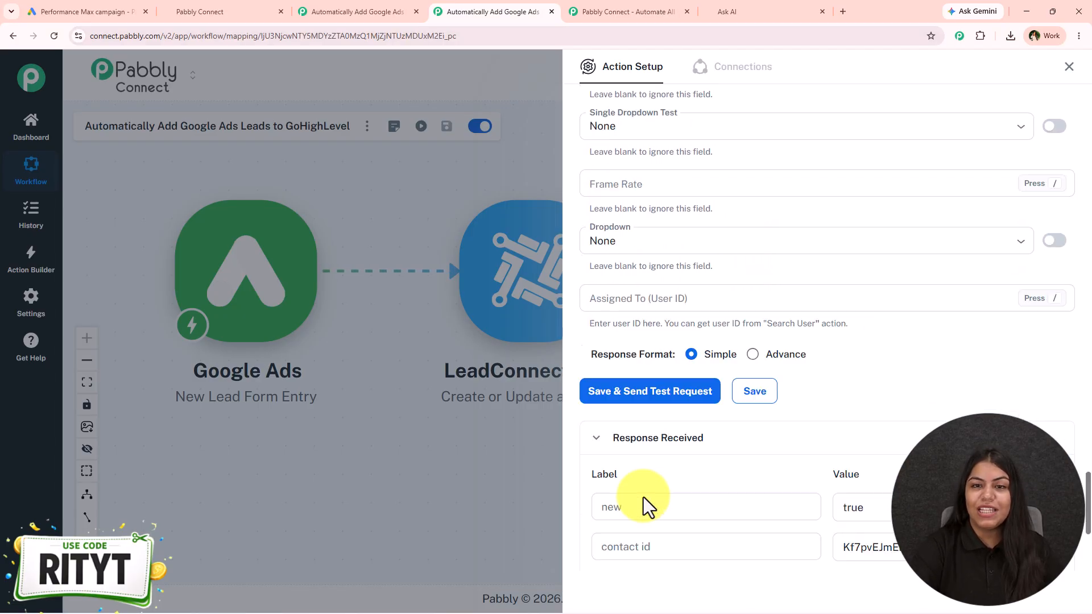
scroll(644, 497, down, 5)
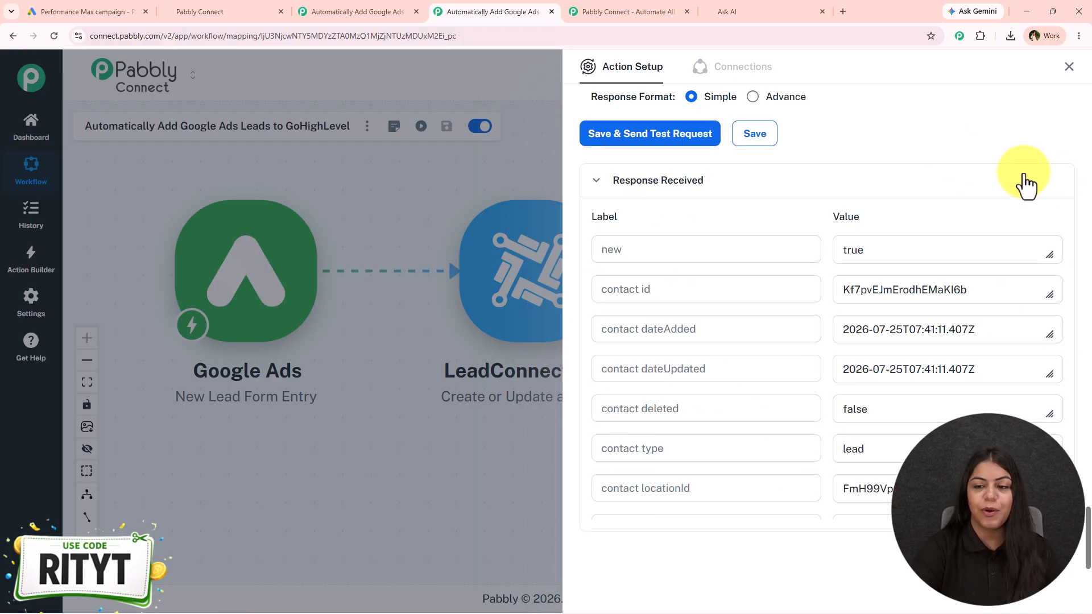
double_click(902, 289)
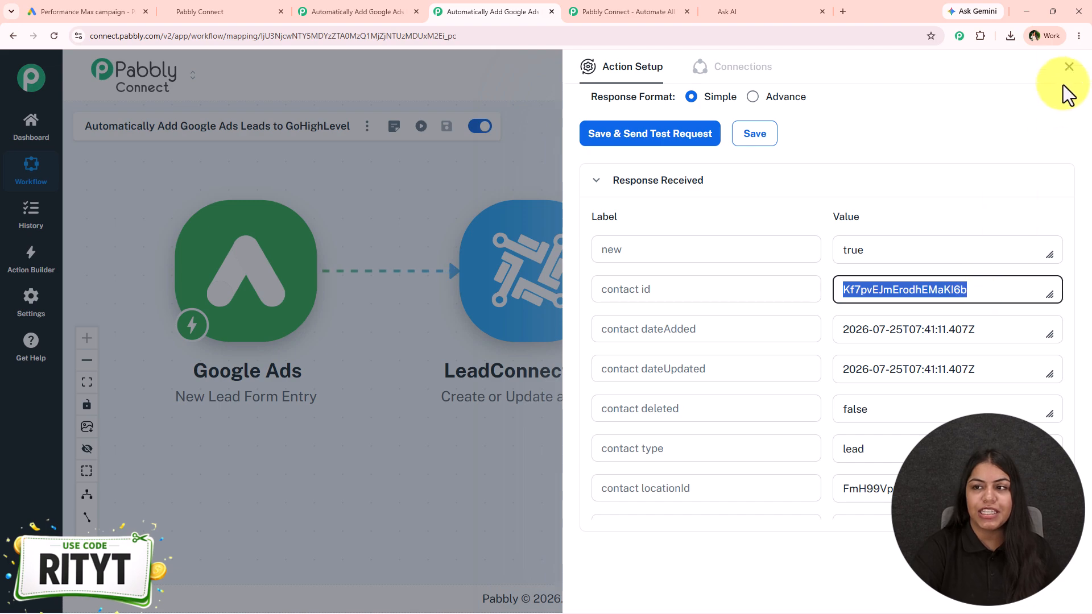
click(1069, 67)
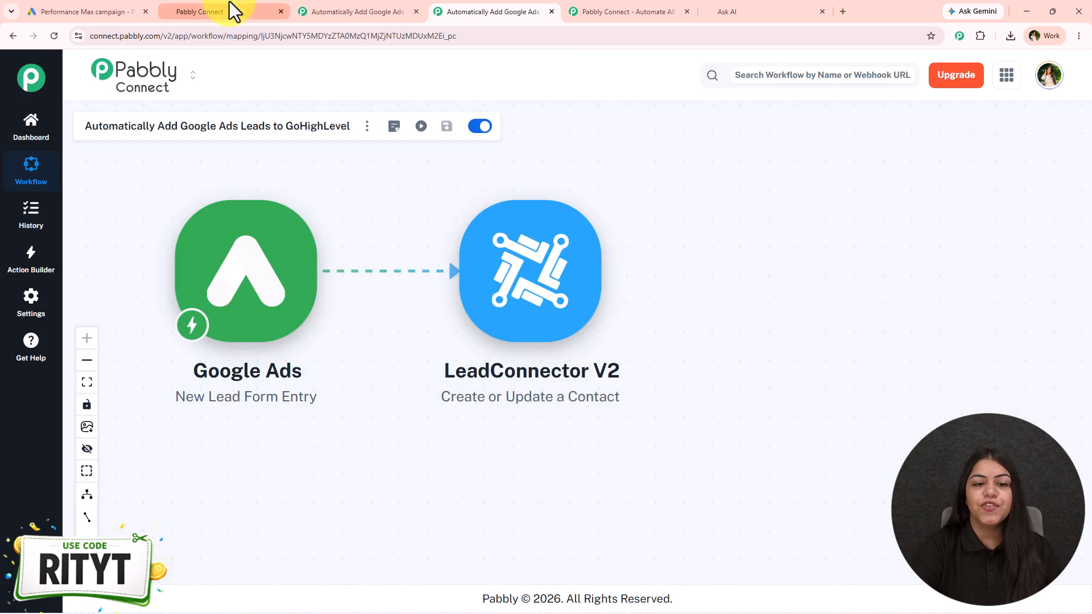
click(230, 1)
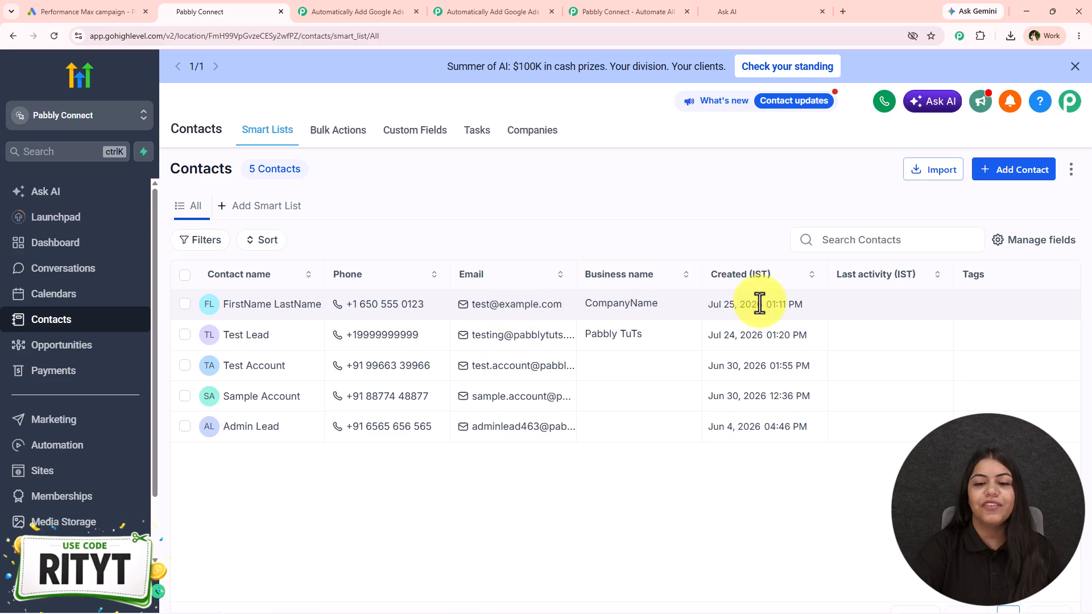
Return to the Pabbly Connect tab after confirming the new test contact in GoHighLevel.
click(684, 5)
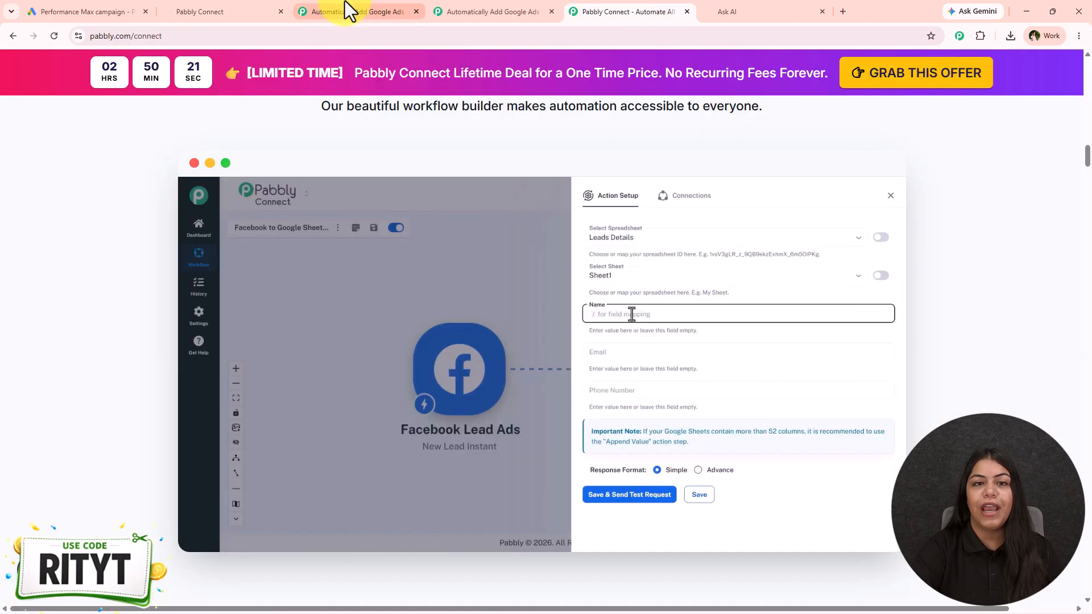
Move the LeadConnector V2 node lower and pan the canvas to tidy the finished workflow.
click(446, 11)
drag(483, 273, 485, 351)
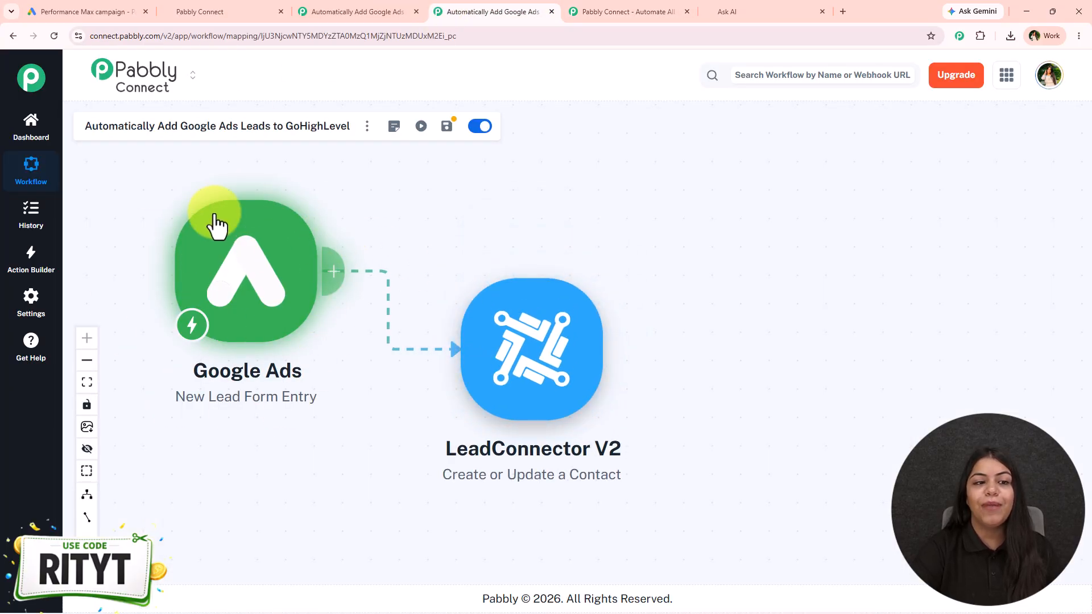
drag(824, 346, 852, 342)
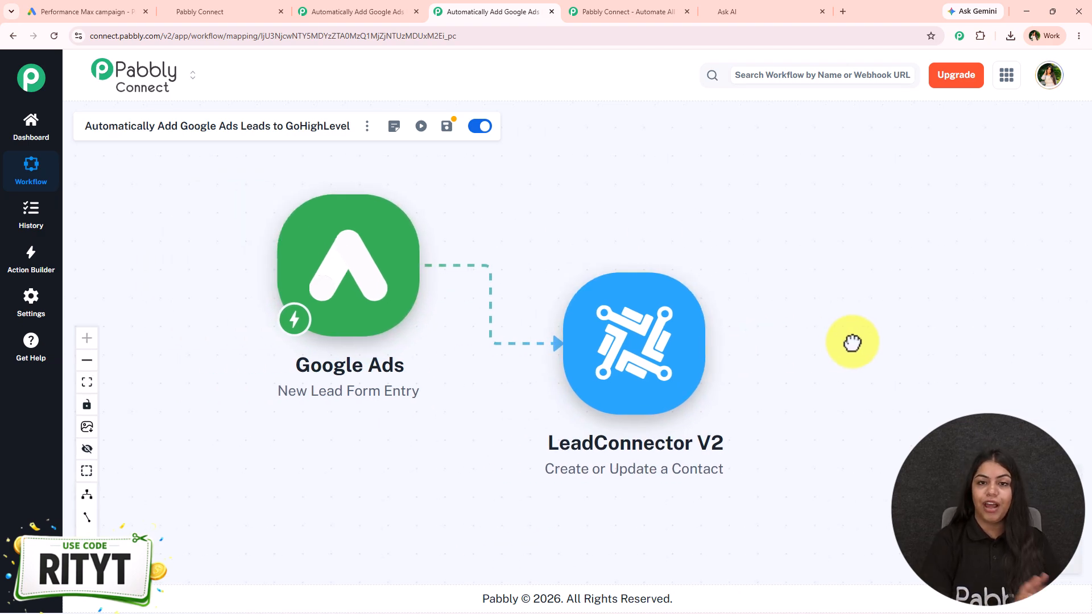